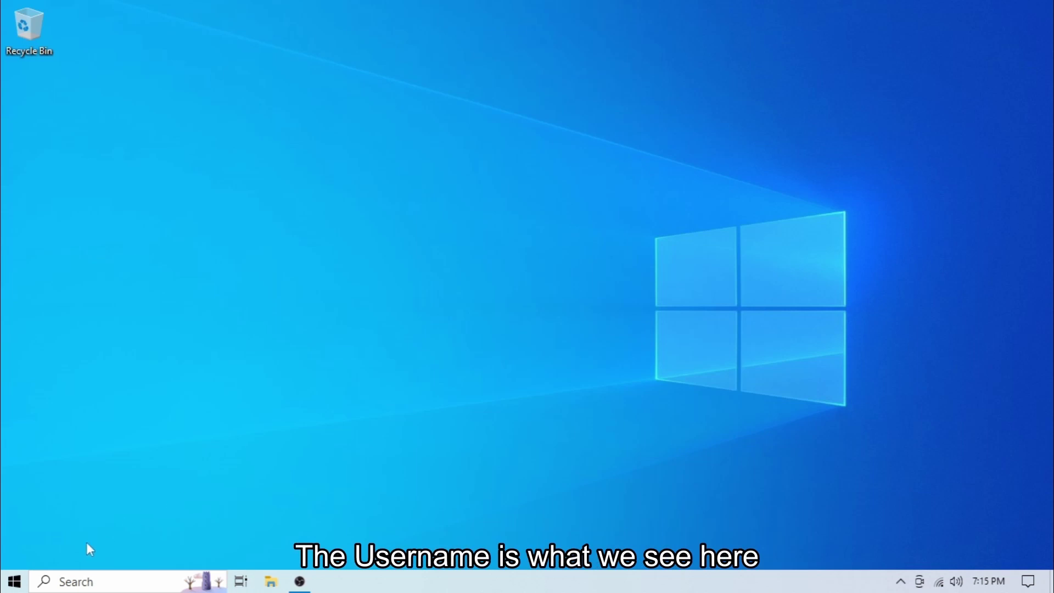
# From the Start menu's account icon, open the local administrator's 'Your info' account settings
pyautogui.click(14, 584)
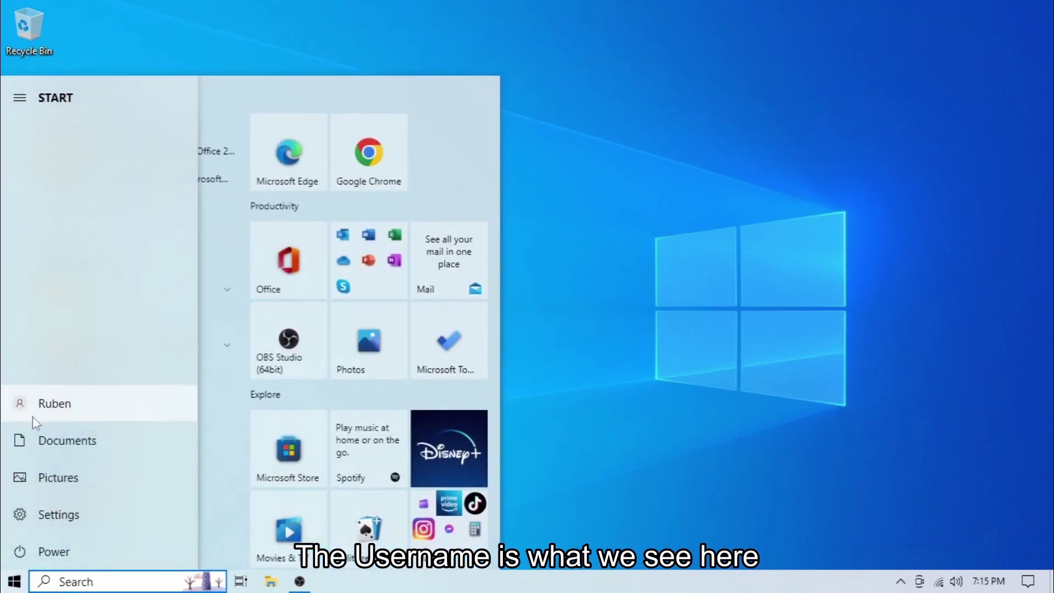
pyautogui.click(33, 416)
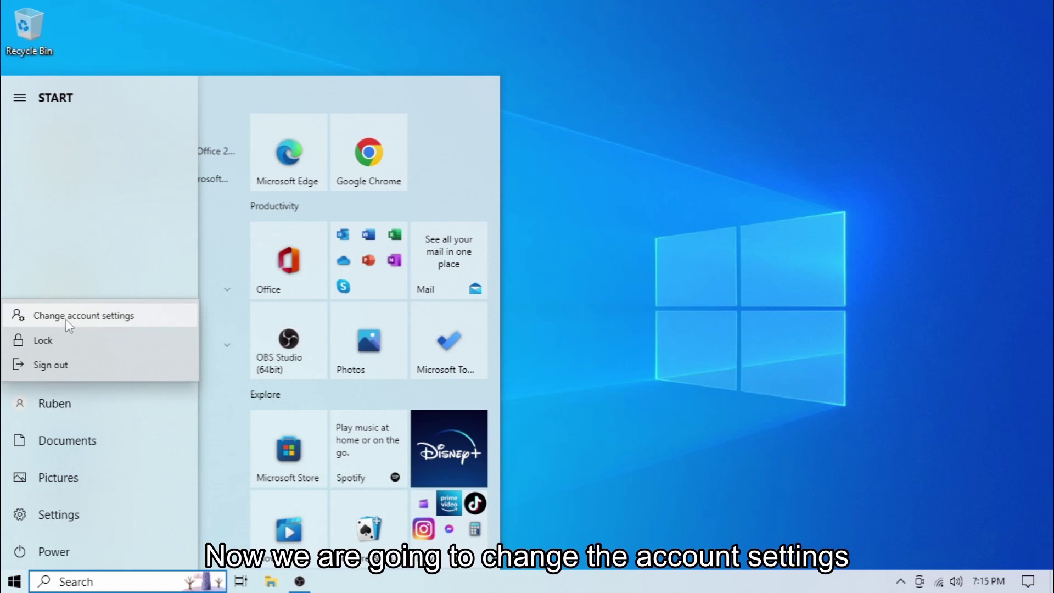
pyautogui.click(67, 322)
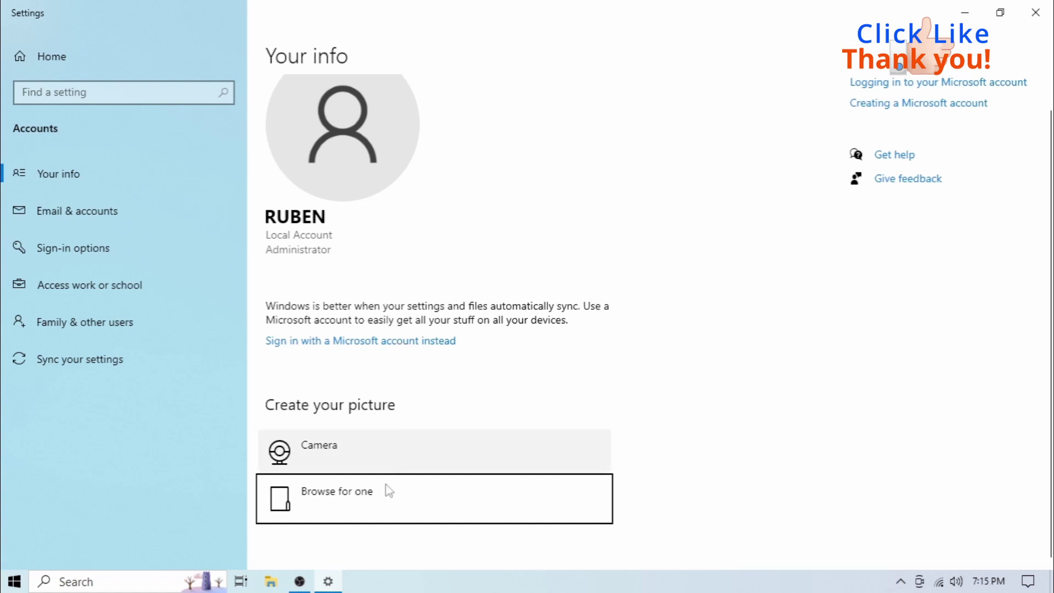
pyautogui.click(271, 584)
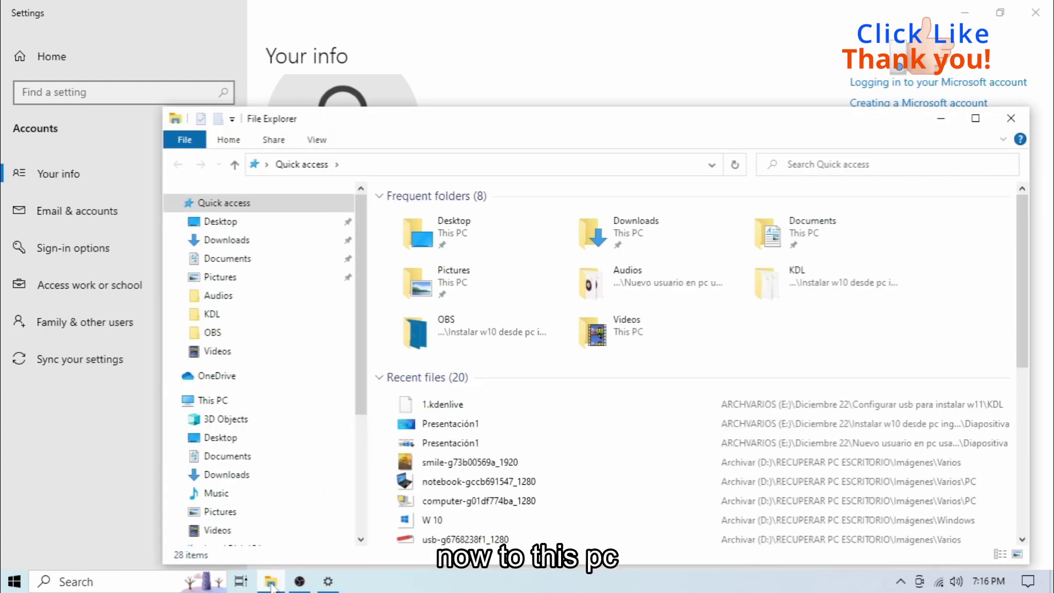
pyautogui.click(213, 404)
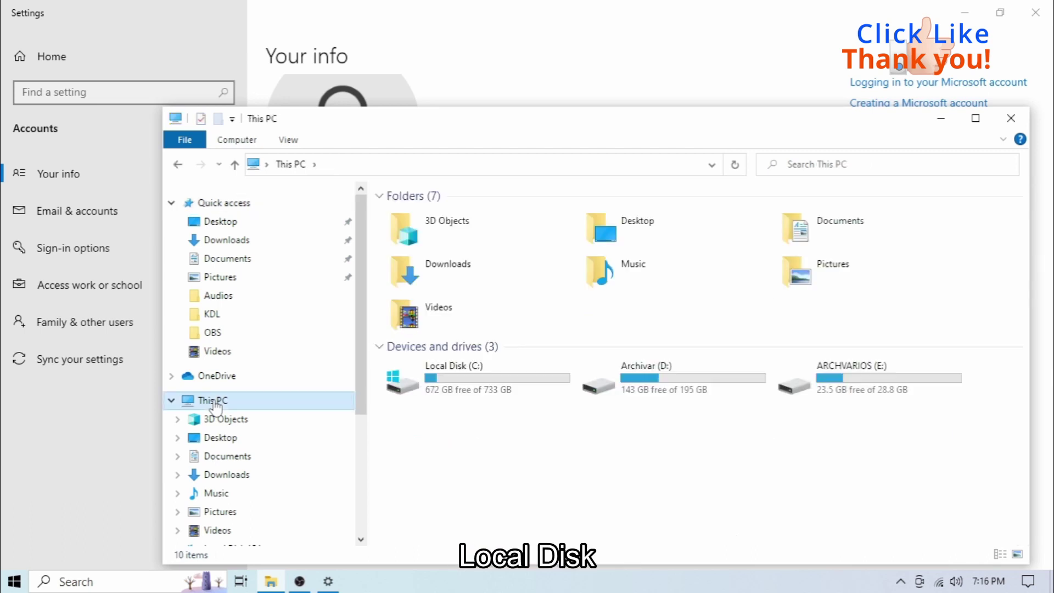
pyautogui.click(450, 377)
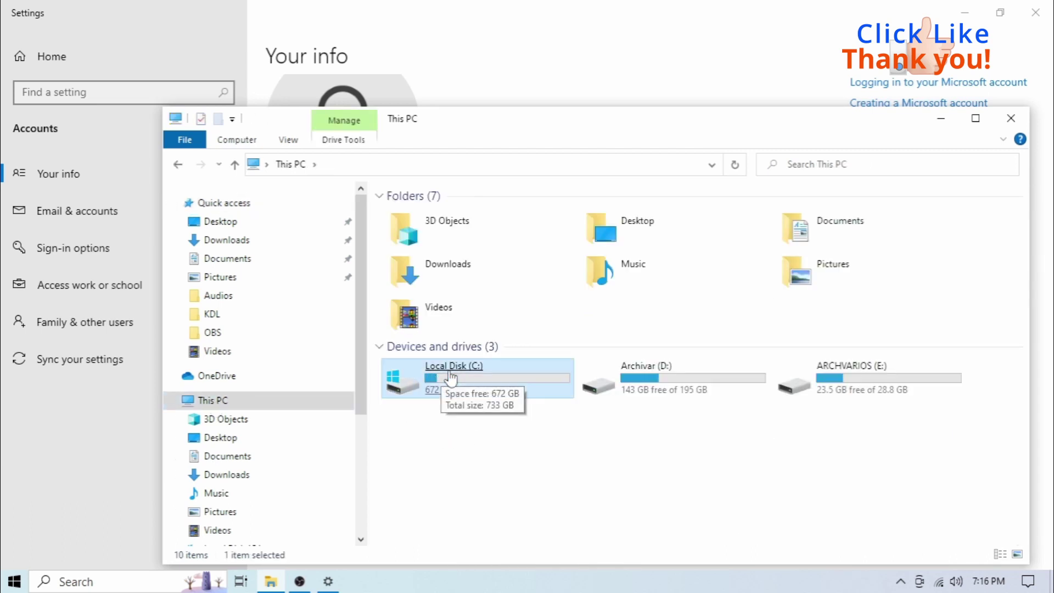
pyautogui.doubleClick(451, 378)
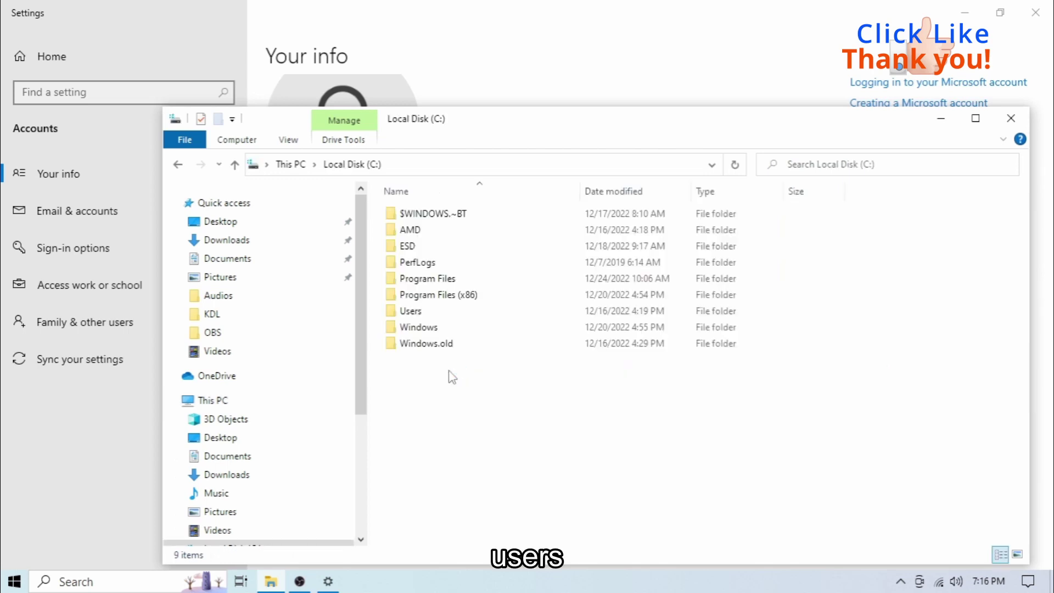
pyautogui.doubleClick(427, 317)
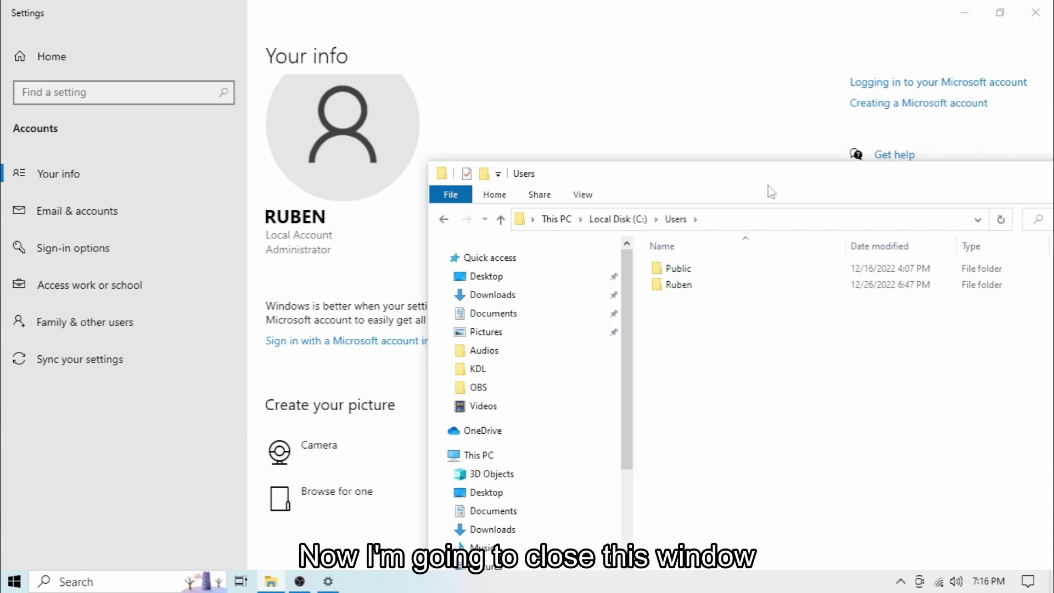
pyautogui.moveTo(702, 176); pyautogui.dragTo(385, 111)
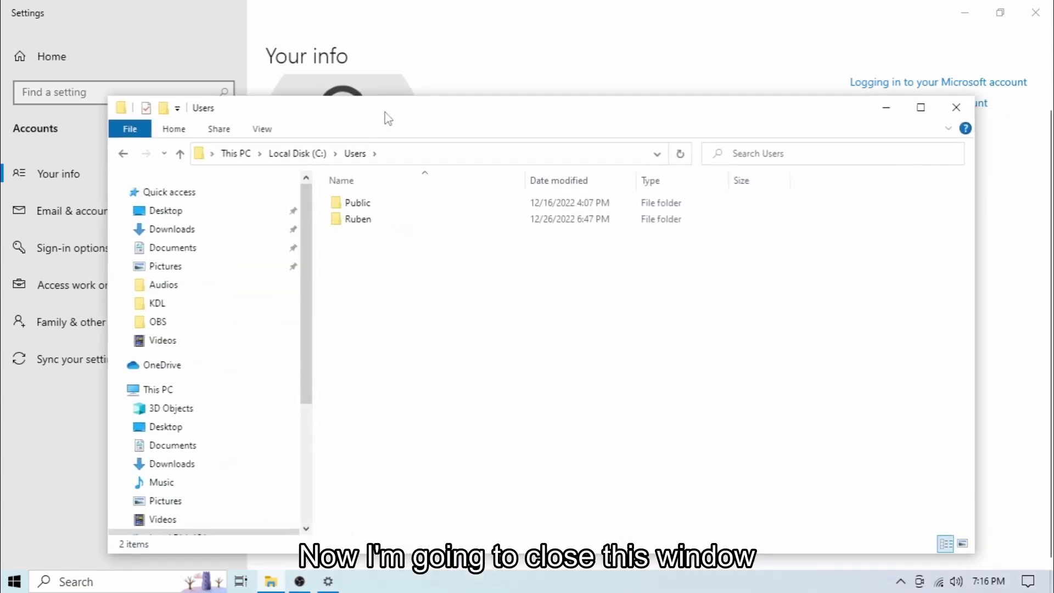
pyautogui.click(960, 107)
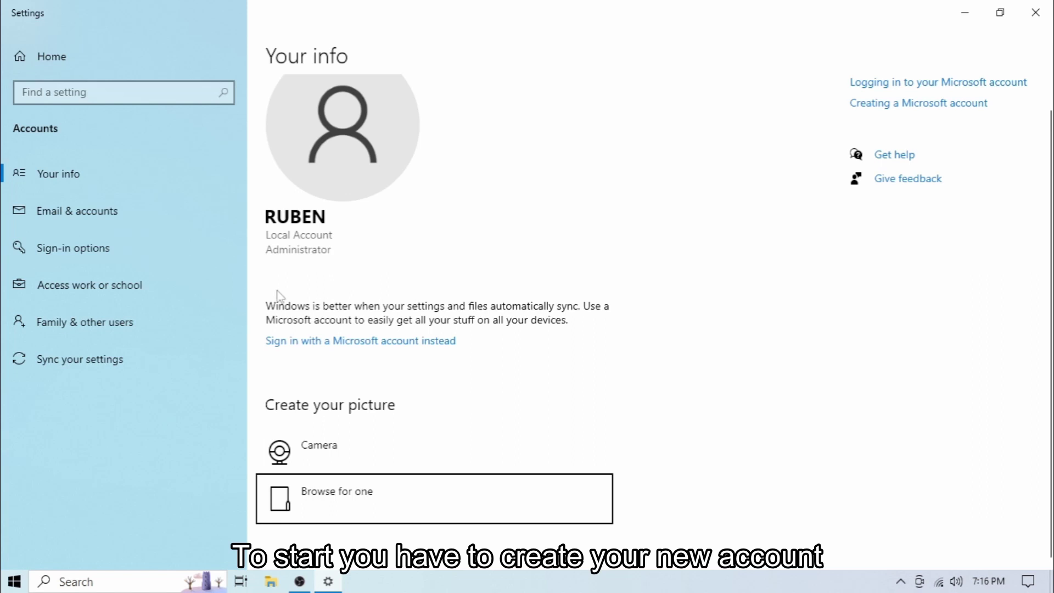
# On the Family & other users page, begin adding someone else to this PC
pyautogui.click(64, 328)
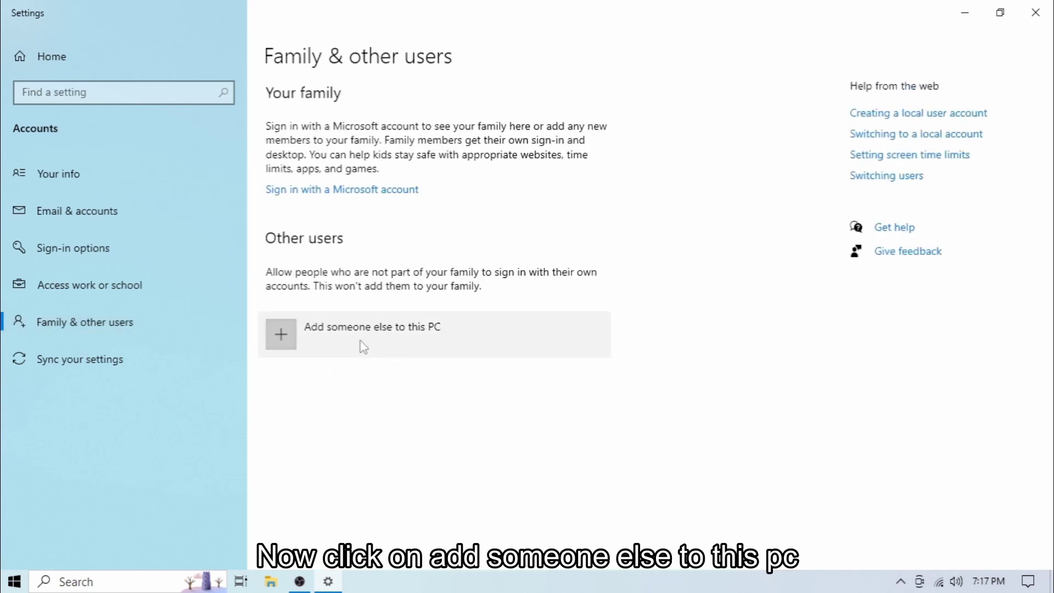
pyautogui.click(292, 346)
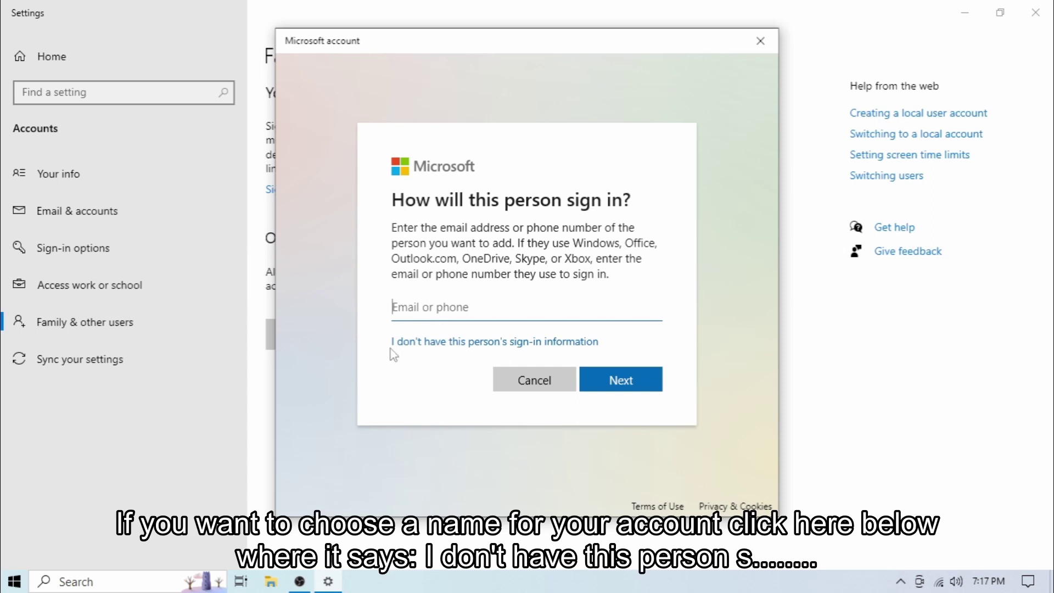
# Choose a local user without a Microsoft account, named ASTecno, and enter its password
pyautogui.click(435, 344)
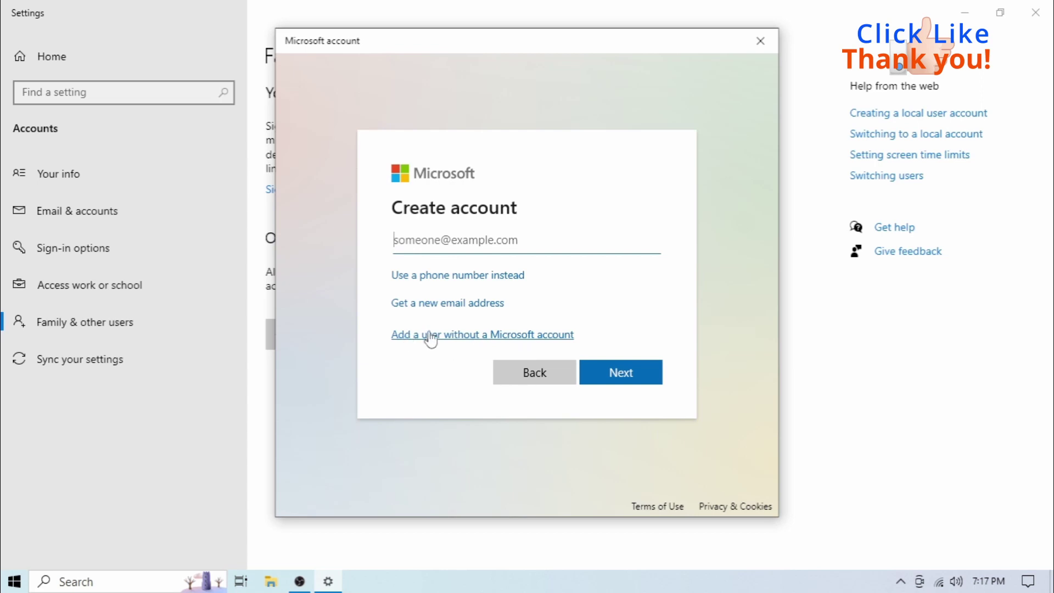
pyautogui.click(428, 340)
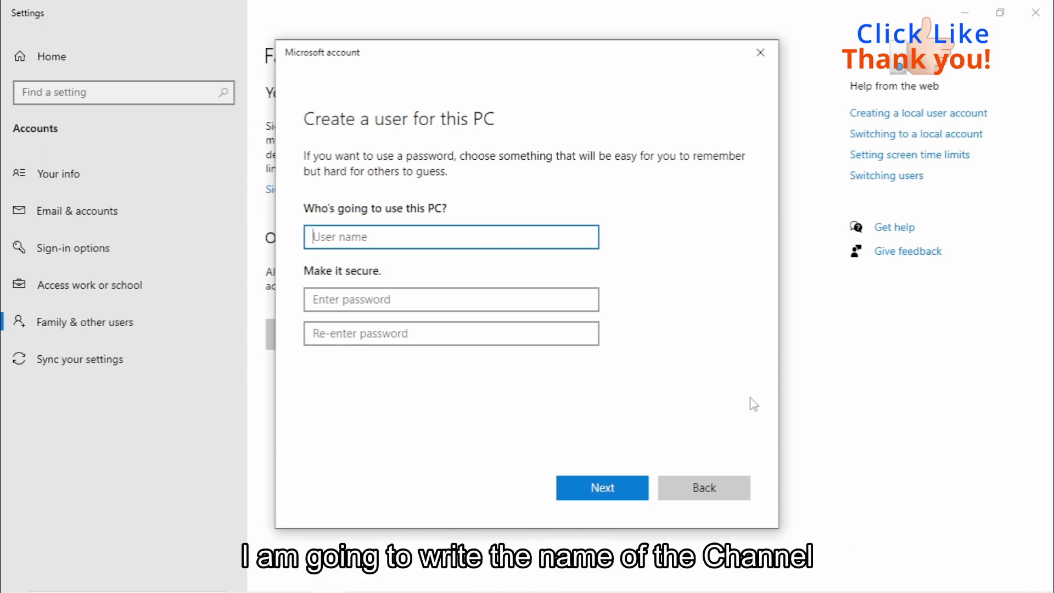
pyautogui.write('ASTecno')
pyautogui.click(332, 303)
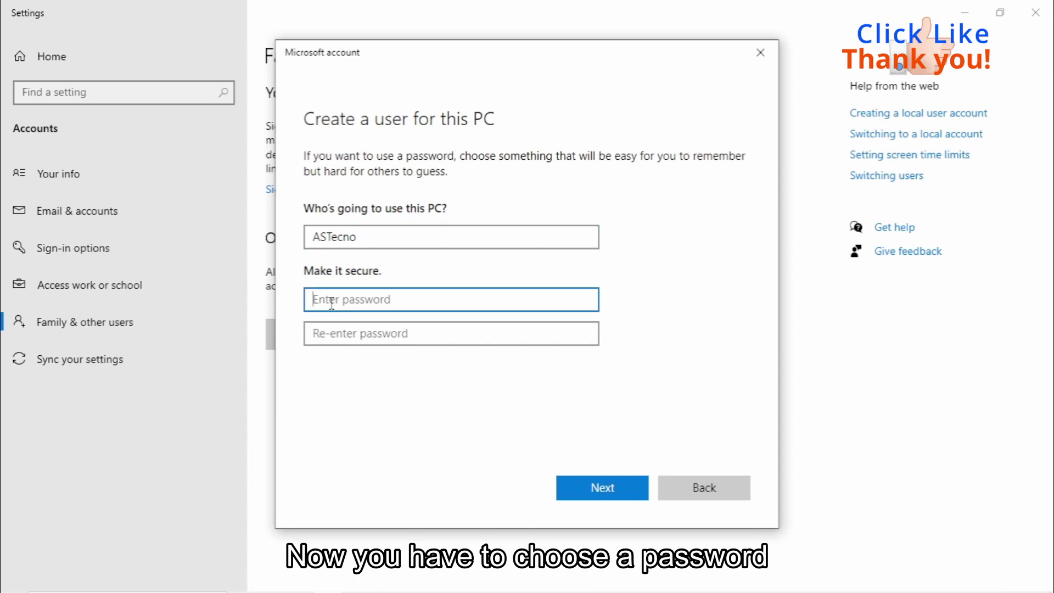
pyautogui.write('123456')
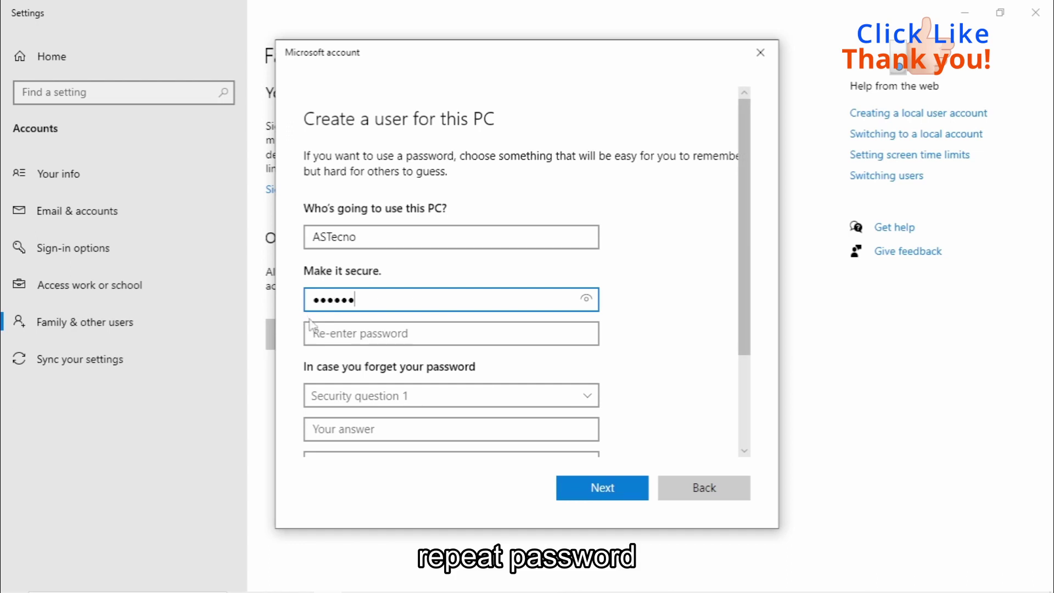
pyautogui.click(325, 337)
pyautogui.write('123456')
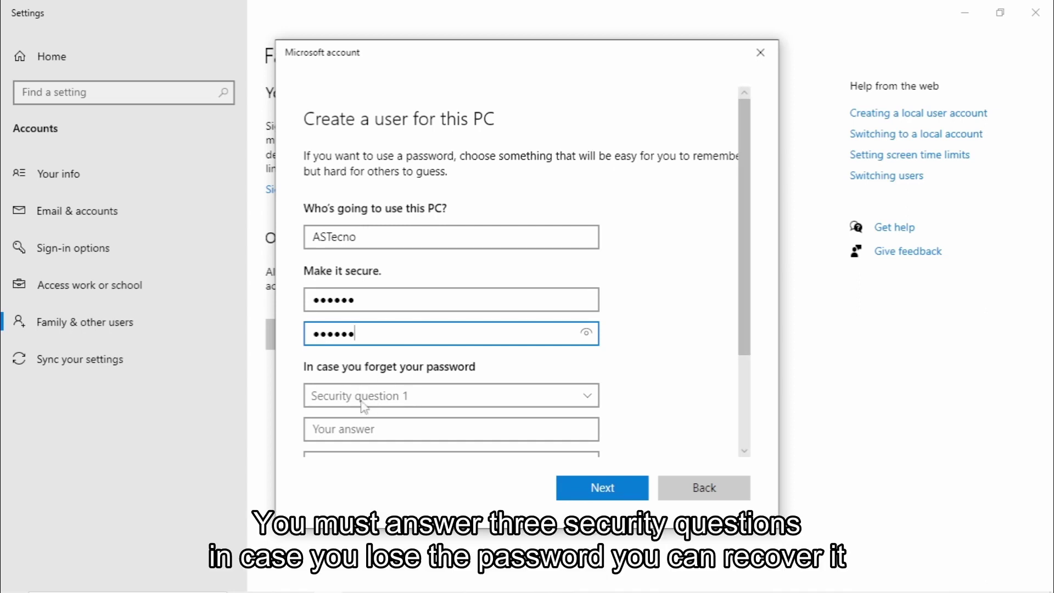
# Set security questions one and two: first pet's name and city of birth, with answers
pyautogui.click(421, 407)
pyautogui.click(385, 417)
pyautogui.click(376, 430)
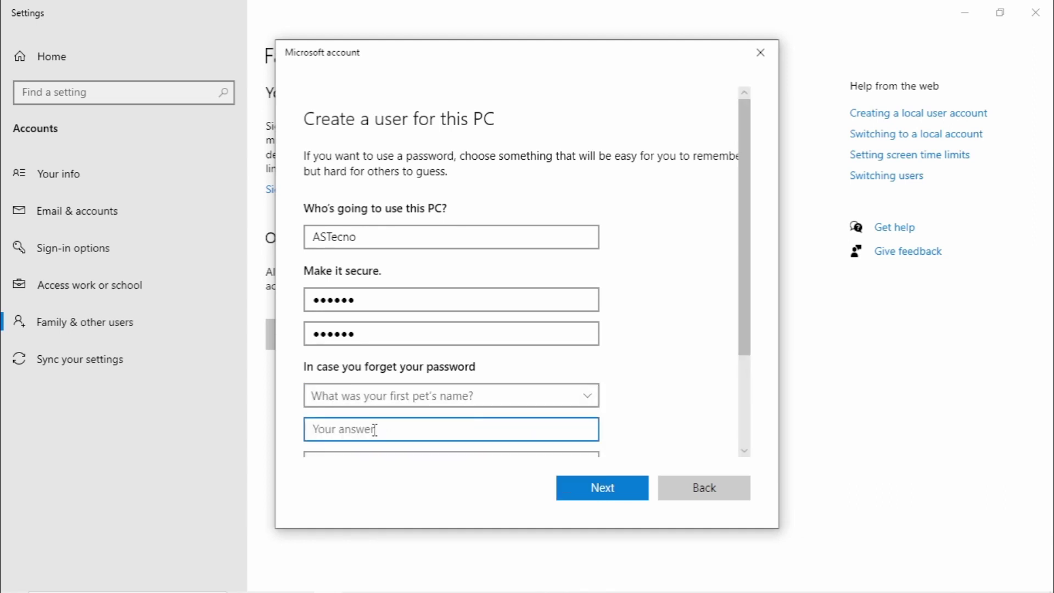
pyautogui.write('*****')
pyautogui.scroll(-2, 375, 434)
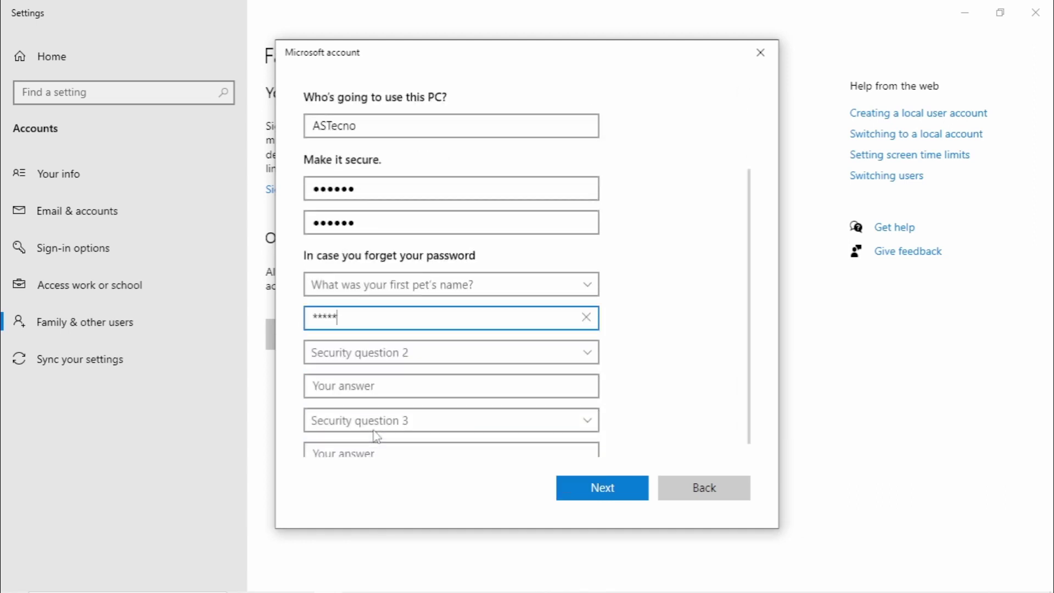
pyautogui.click(391, 359)
pyautogui.click(373, 384)
pyautogui.click(372, 387)
pyautogui.write('*****')
# Answer childhood nickname as the third security question and finish creating the ASTecno account
pyautogui.click(383, 422)
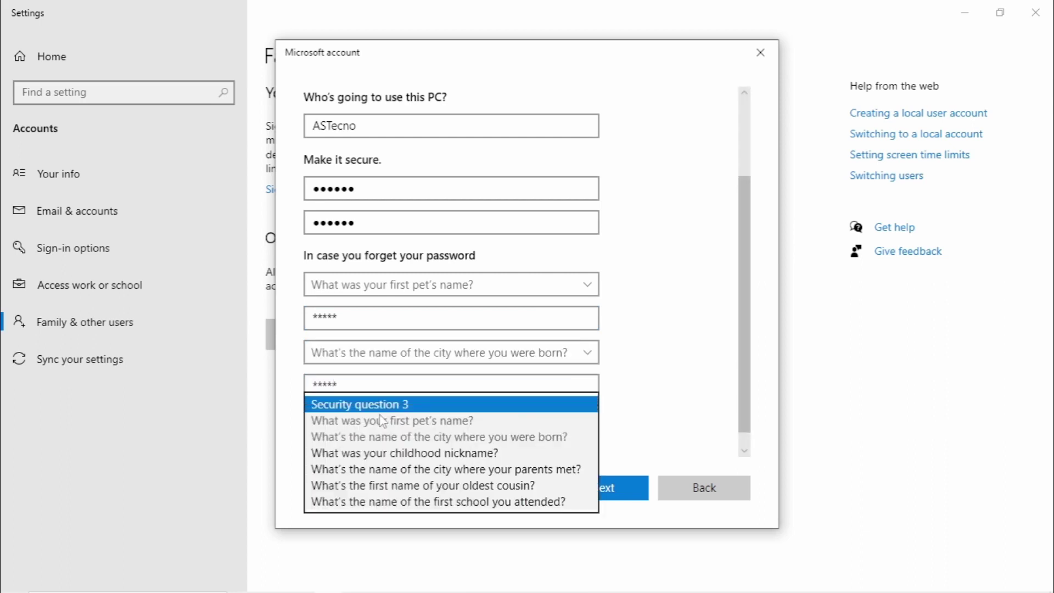
pyautogui.scroll(-1, 386, 467)
pyautogui.click(360, 451)
pyautogui.write('**')
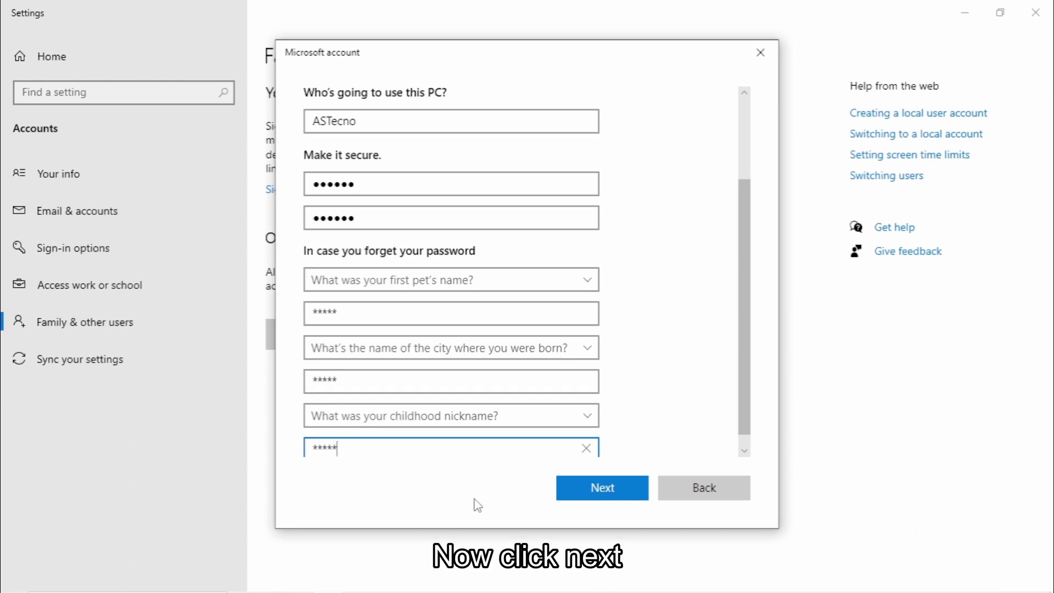
pyautogui.click(606, 490)
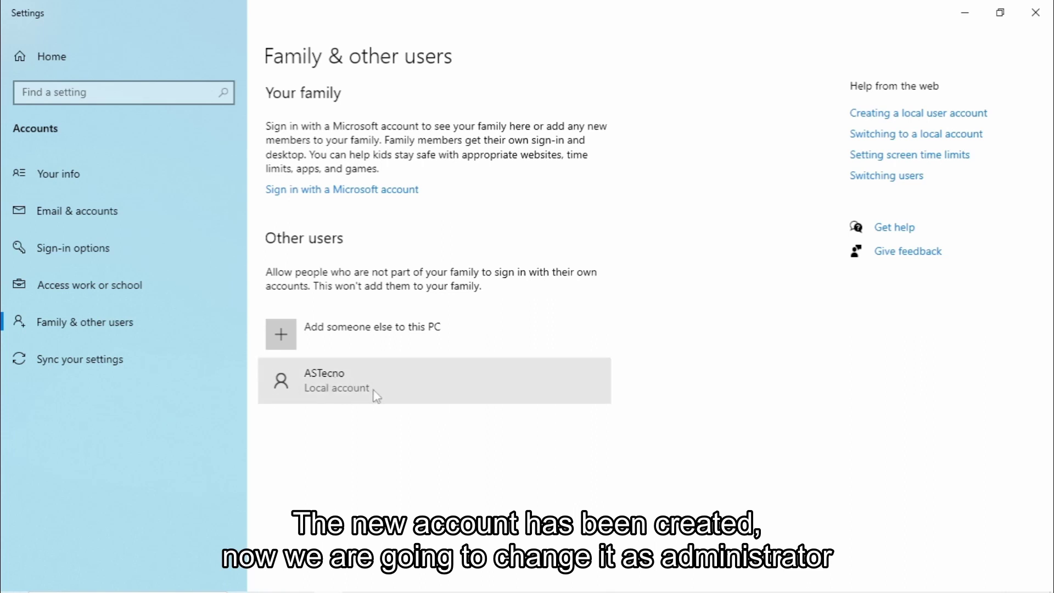
# Change the ASTecno account's type from Standard User to Administrator
pyautogui.click(461, 397)
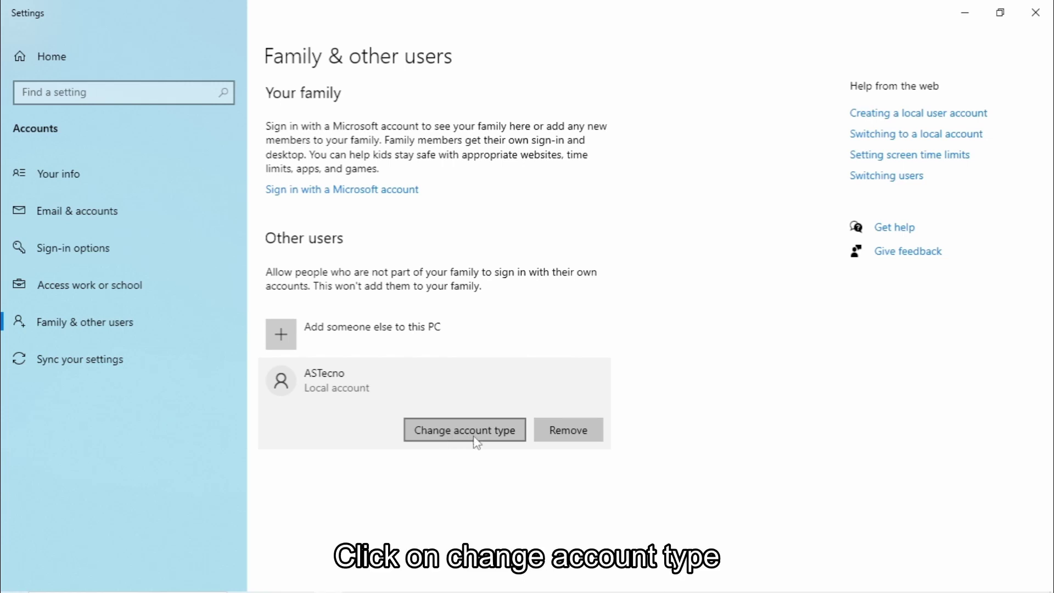
pyautogui.click(477, 443)
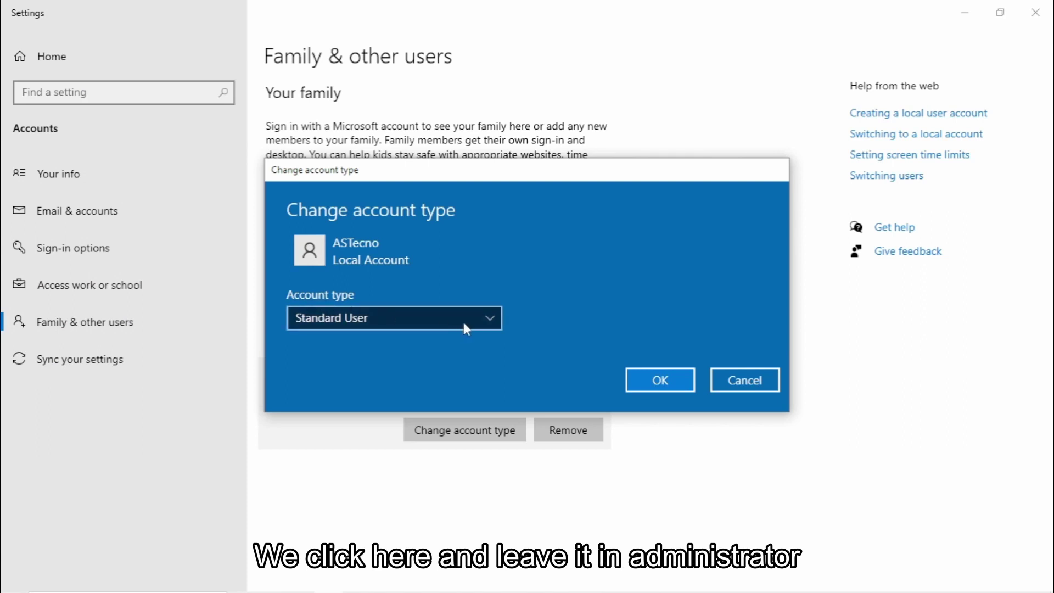
pyautogui.click(492, 322)
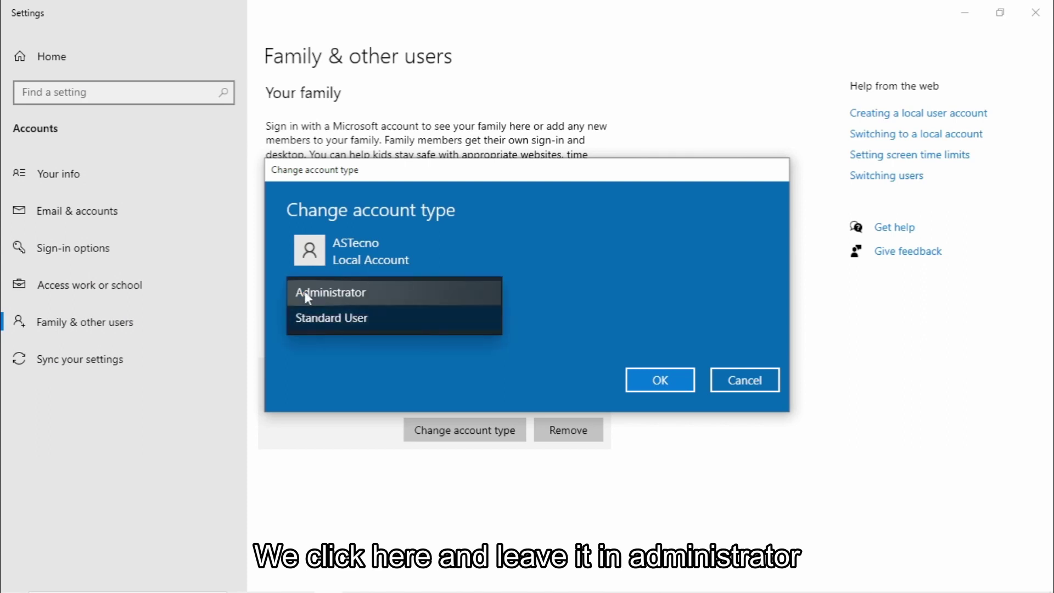
pyautogui.click(340, 297)
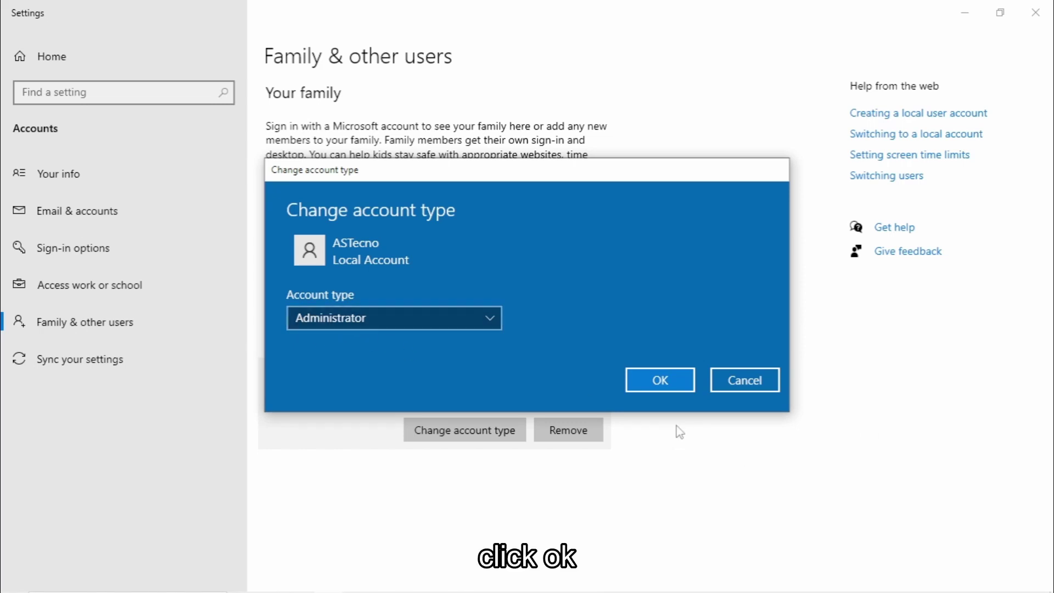
pyautogui.click(663, 387)
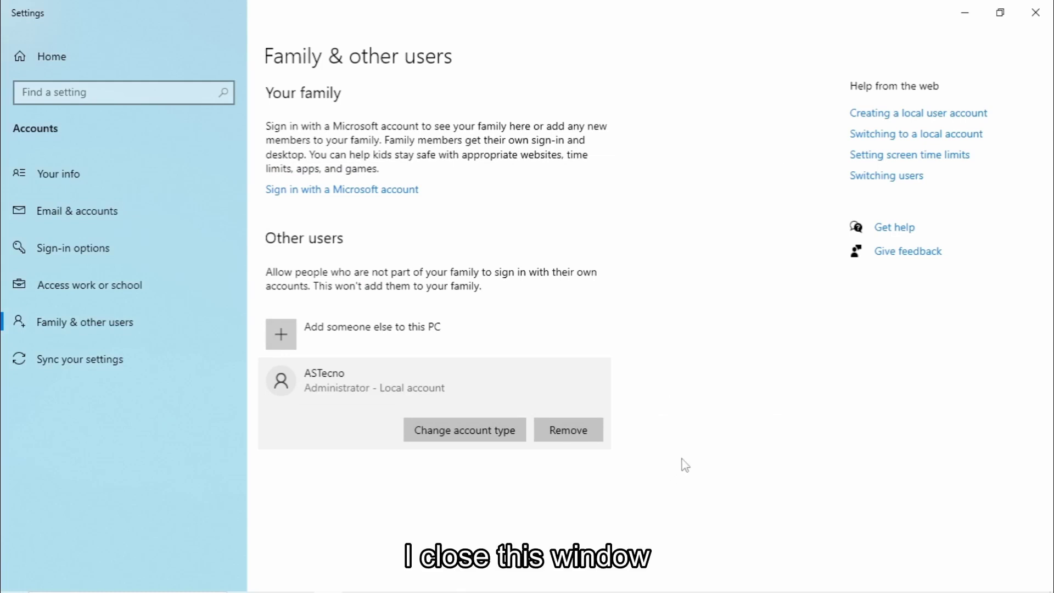
# Close Settings and sign out of the current account from the Start menu
pyautogui.click(1036, 18)
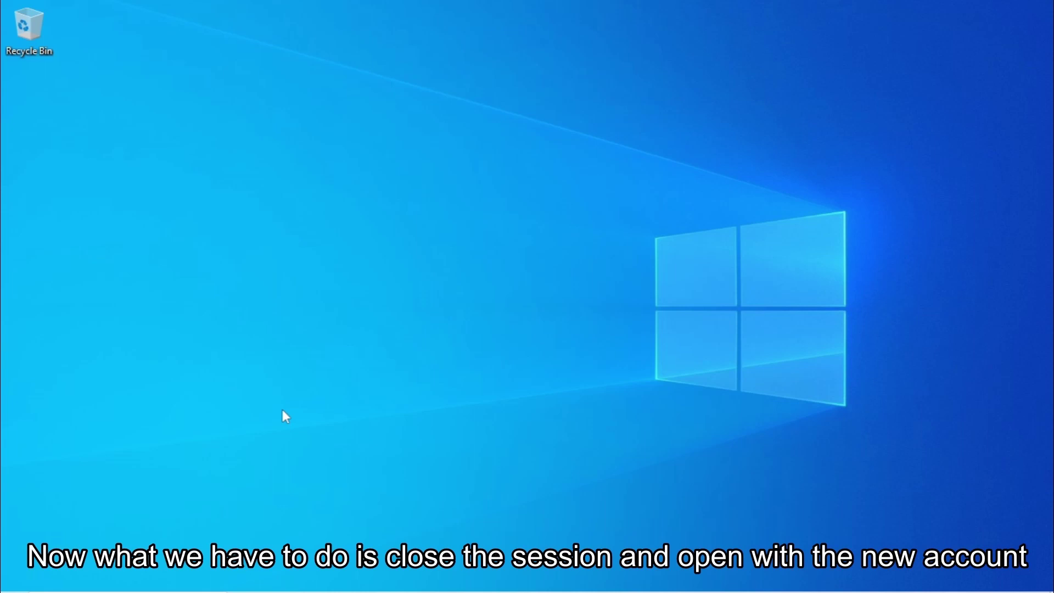
pyautogui.click(15, 584)
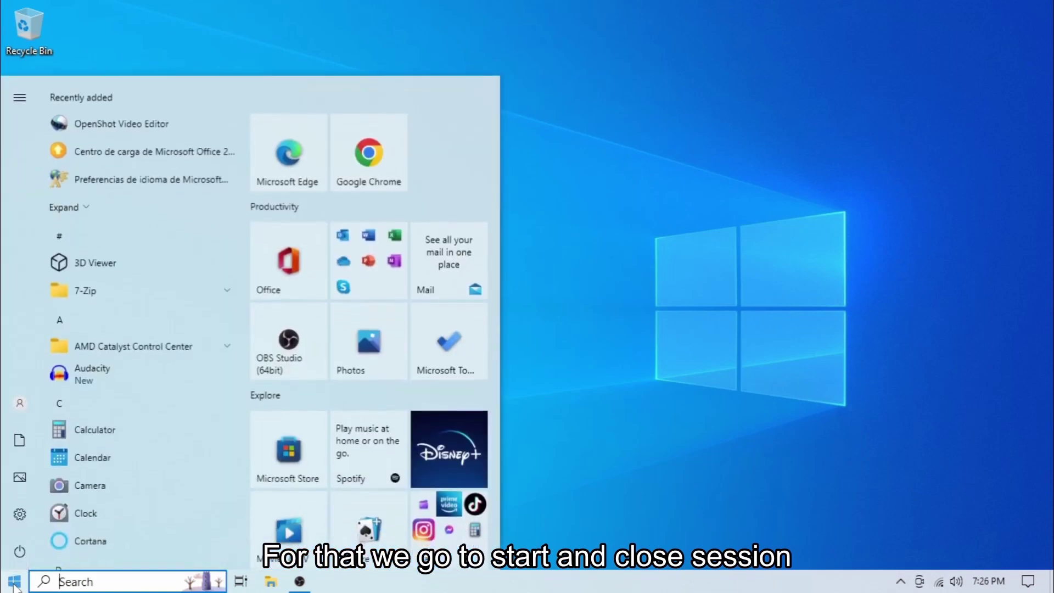
pyautogui.moveTo(24, 408)
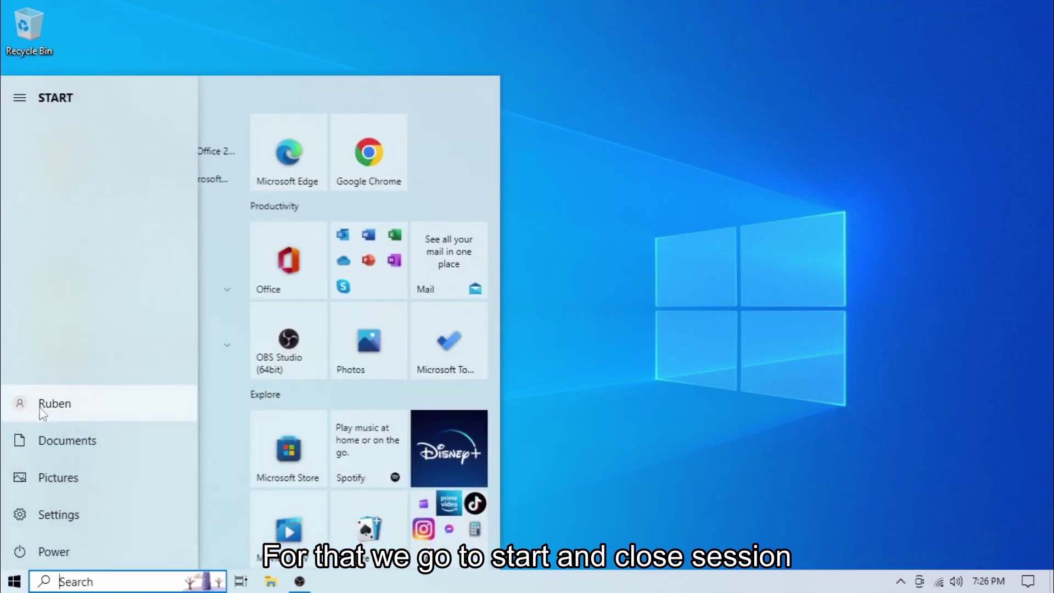
pyautogui.click(41, 409)
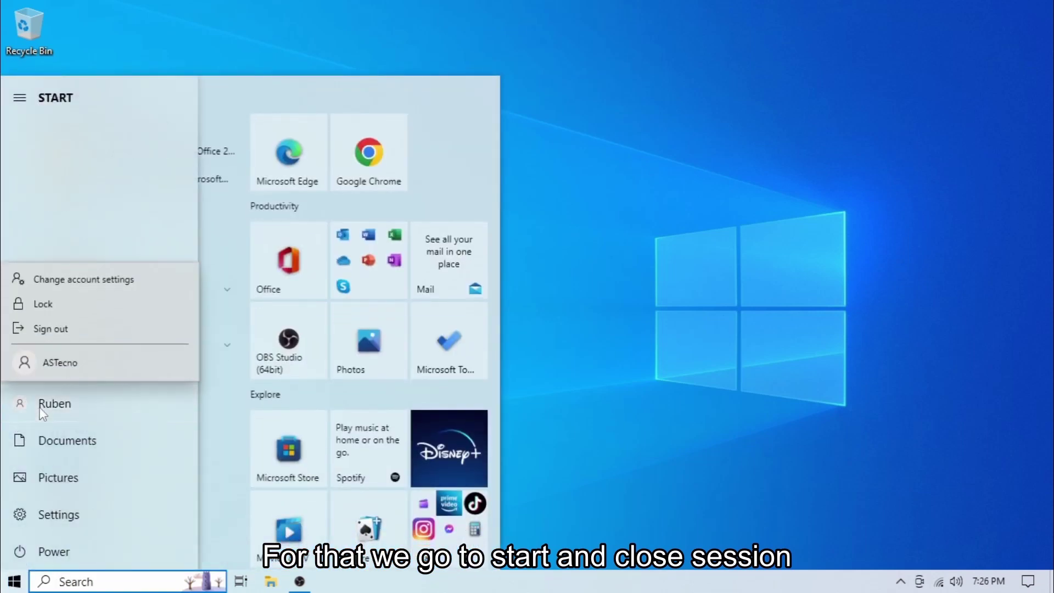
pyautogui.click(53, 334)
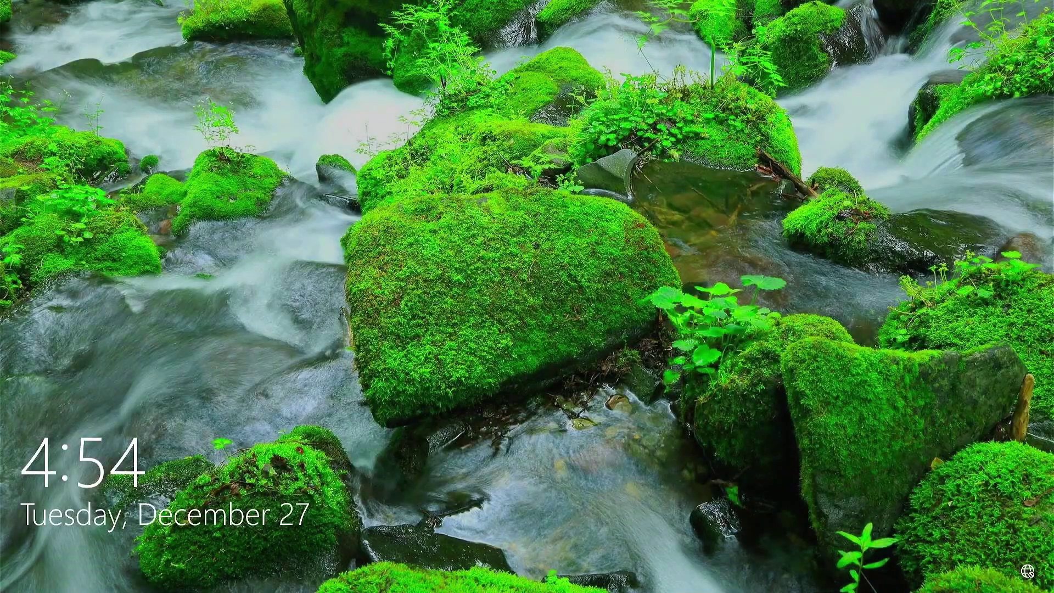
# Sign in to the new ASTecno account with its password and accept its privacy settings
pyautogui.press('space')
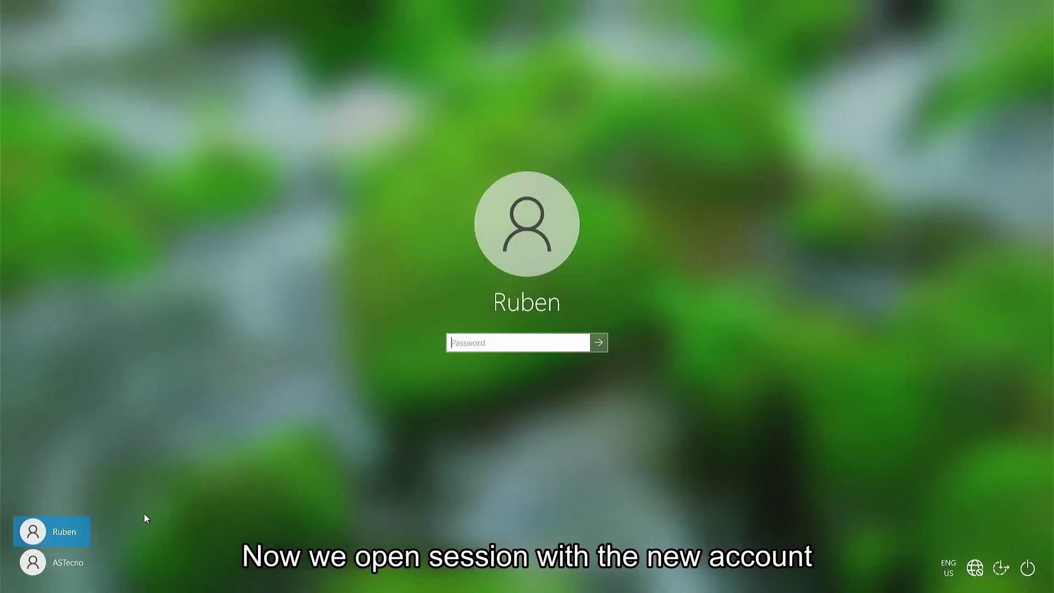
pyautogui.click(59, 567)
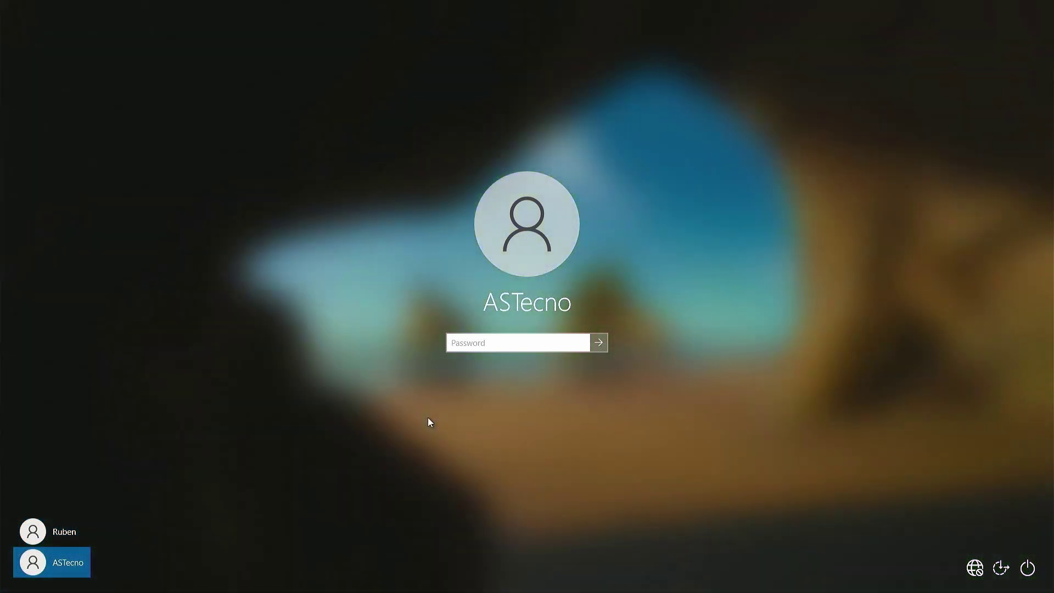
pyautogui.write('••••••')
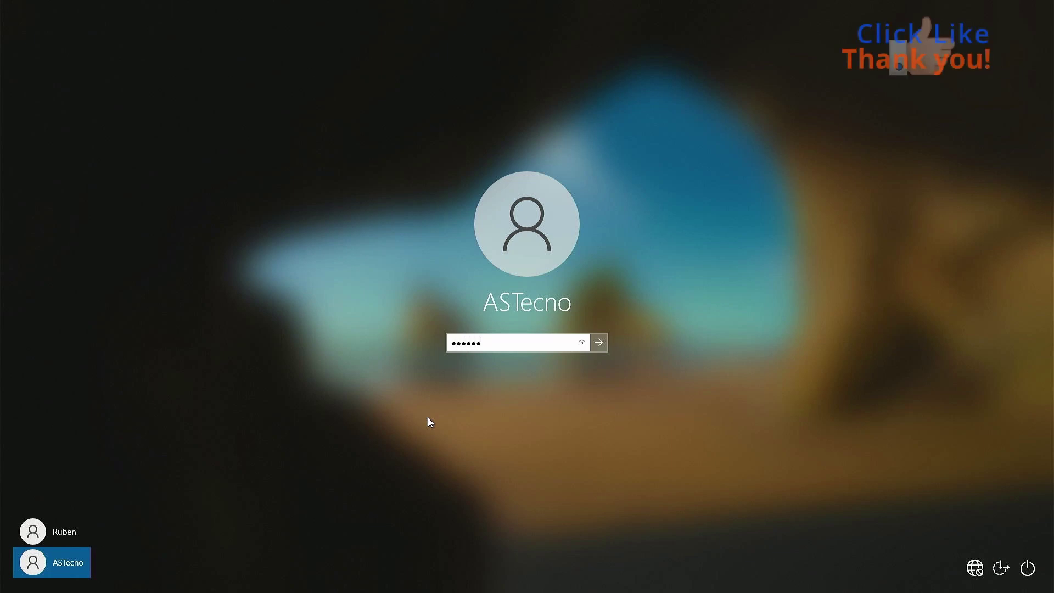
pyautogui.click(598, 342)
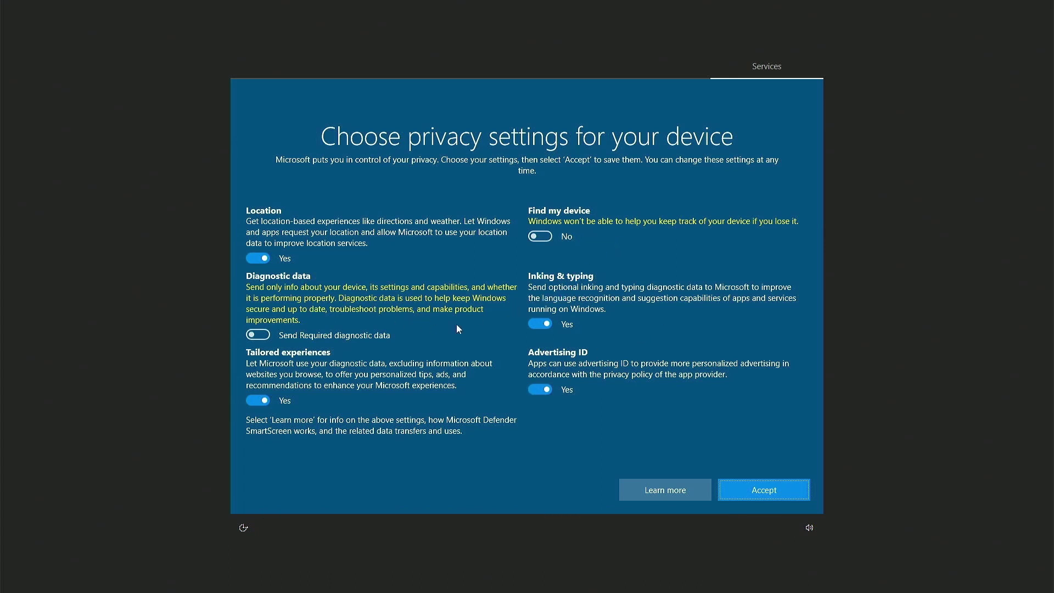
pyautogui.click(762, 493)
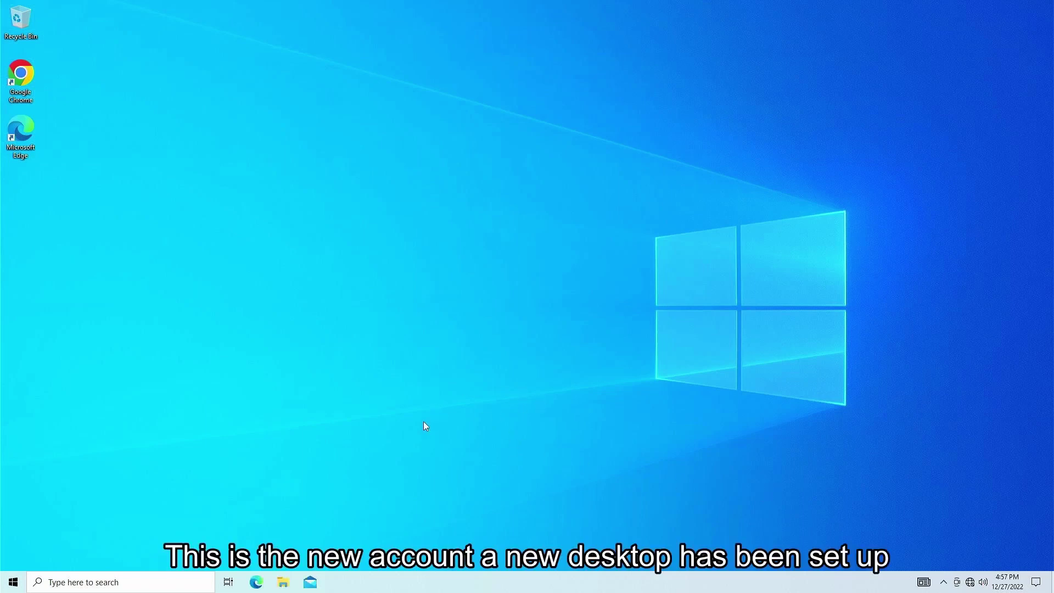
pyautogui.click(19, 578)
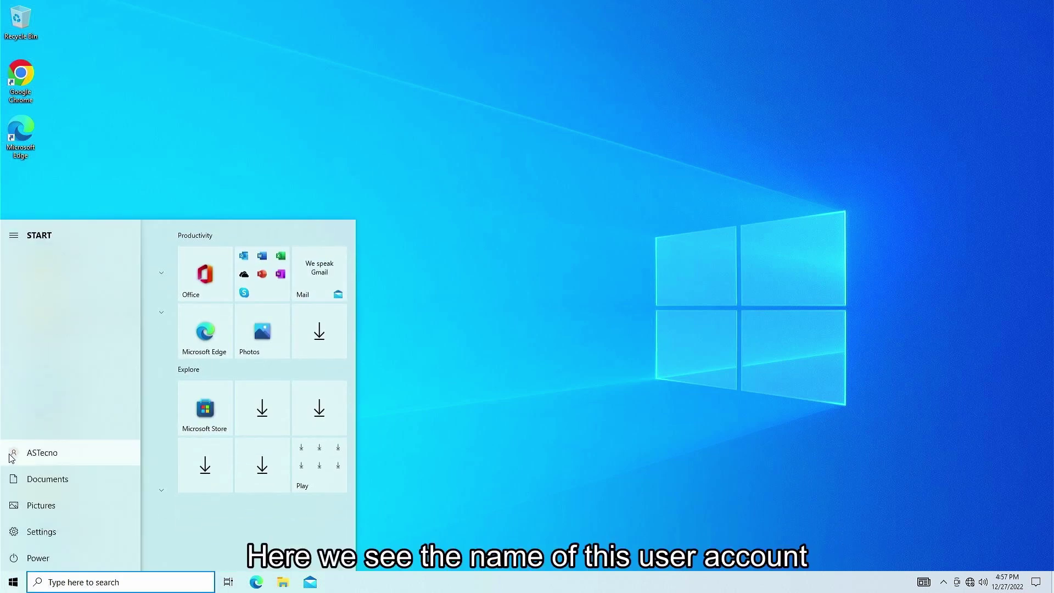
# Show the new account's Your info page confirming local Administrator, then launch File Explorer
pyautogui.click(40, 450)
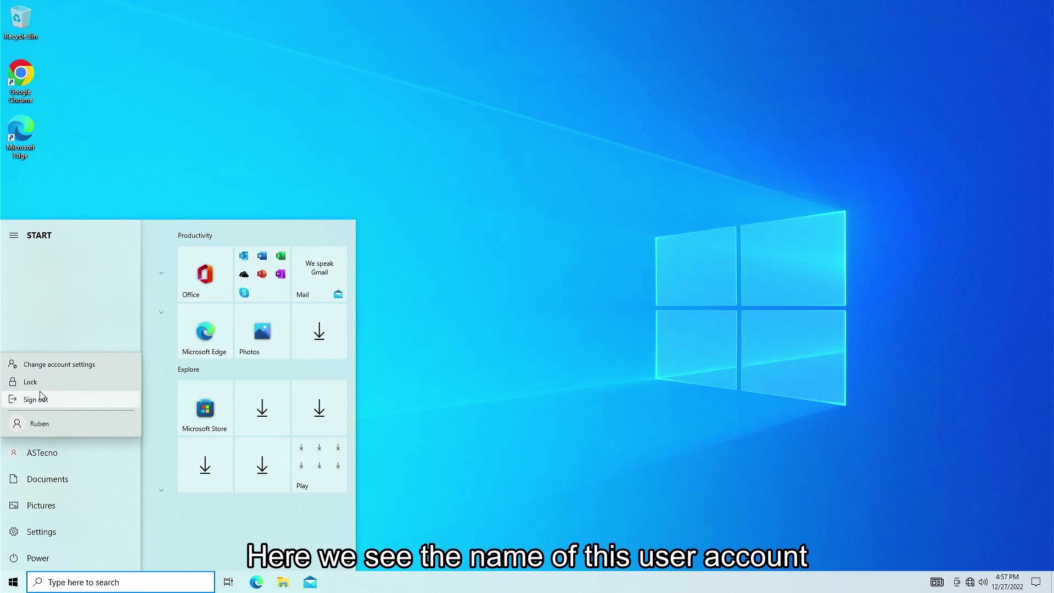
pyautogui.click(64, 365)
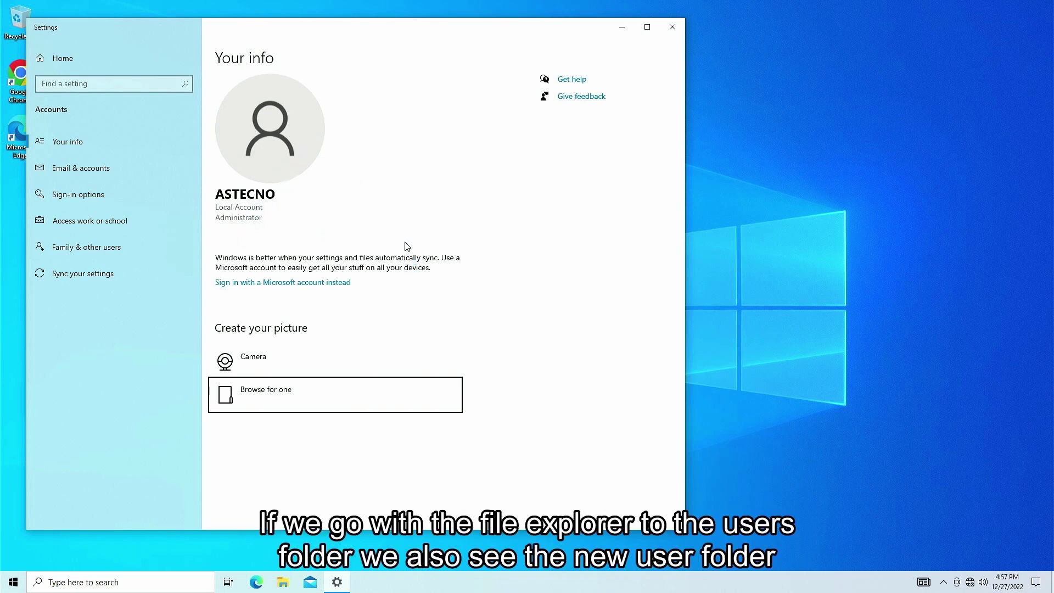
pyautogui.click(283, 589)
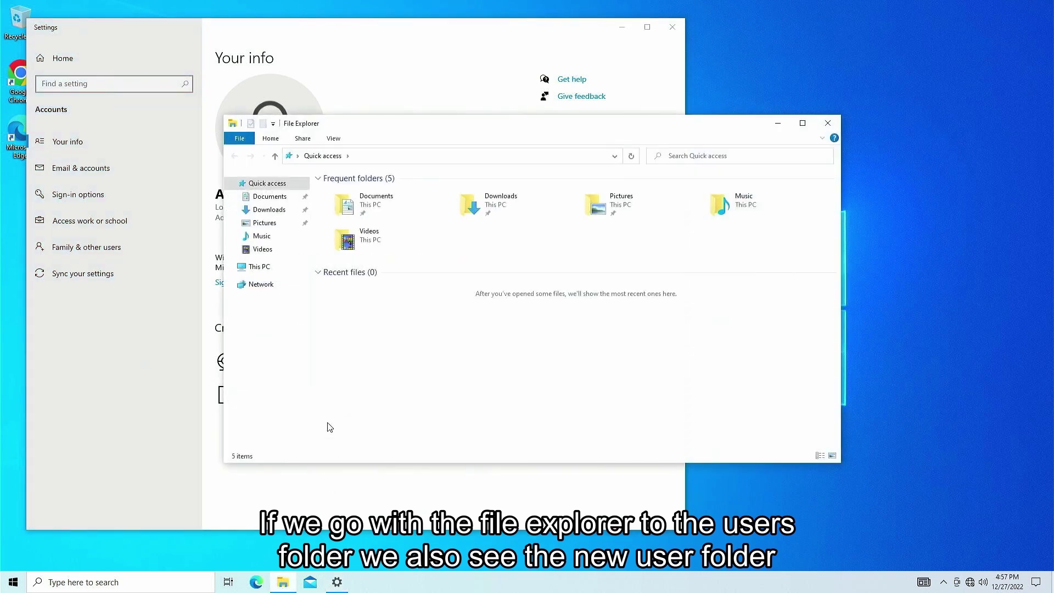
# Browse This PC to C:\Users to confirm the ASTecno folder exists, then close File Explorer
pyautogui.click(254, 267)
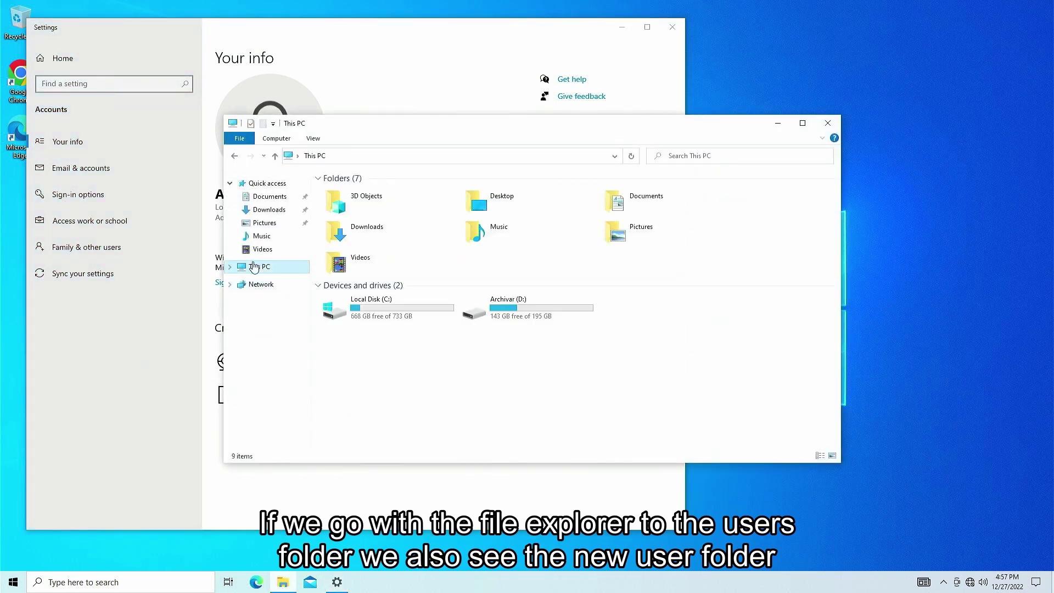
pyautogui.click(369, 311)
pyautogui.doubleClick(370, 311)
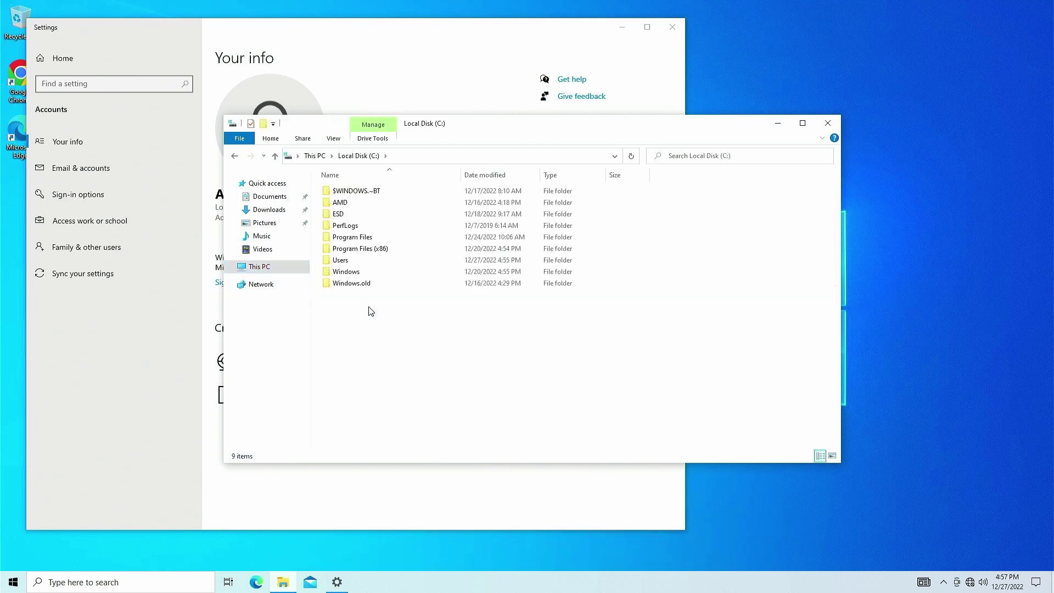
pyautogui.doubleClick(348, 261)
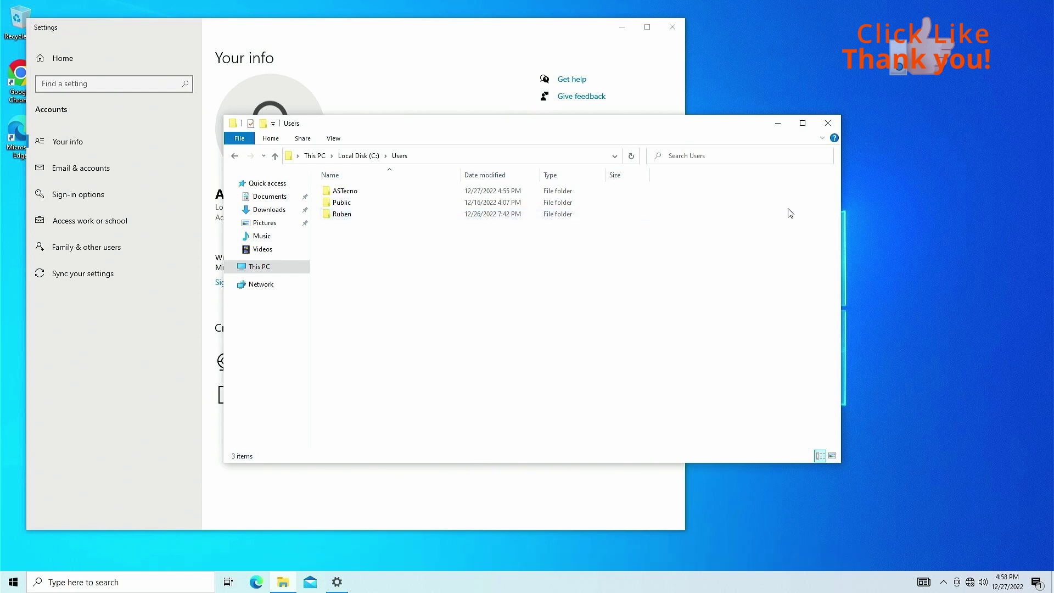
pyautogui.click(826, 124)
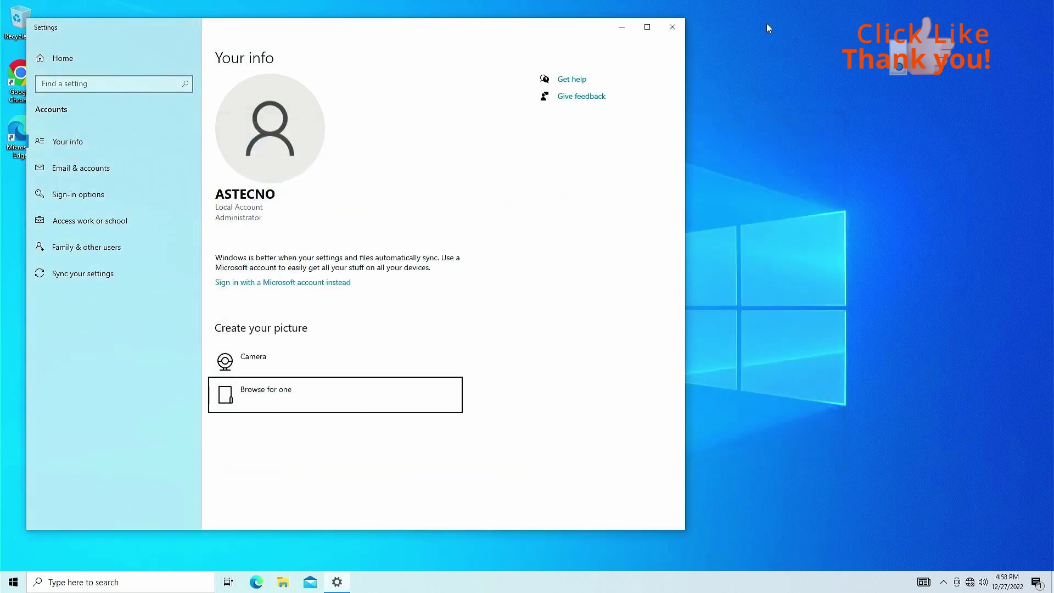
# Close Settings and launch Audacity from the Start menu
pyautogui.click(676, 26)
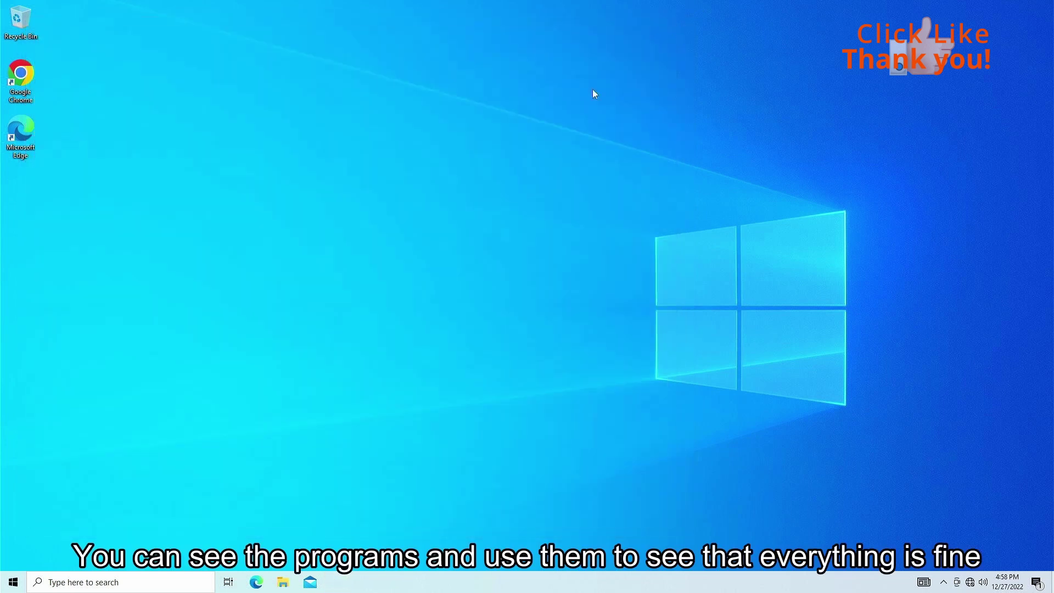
pyautogui.click(13, 582)
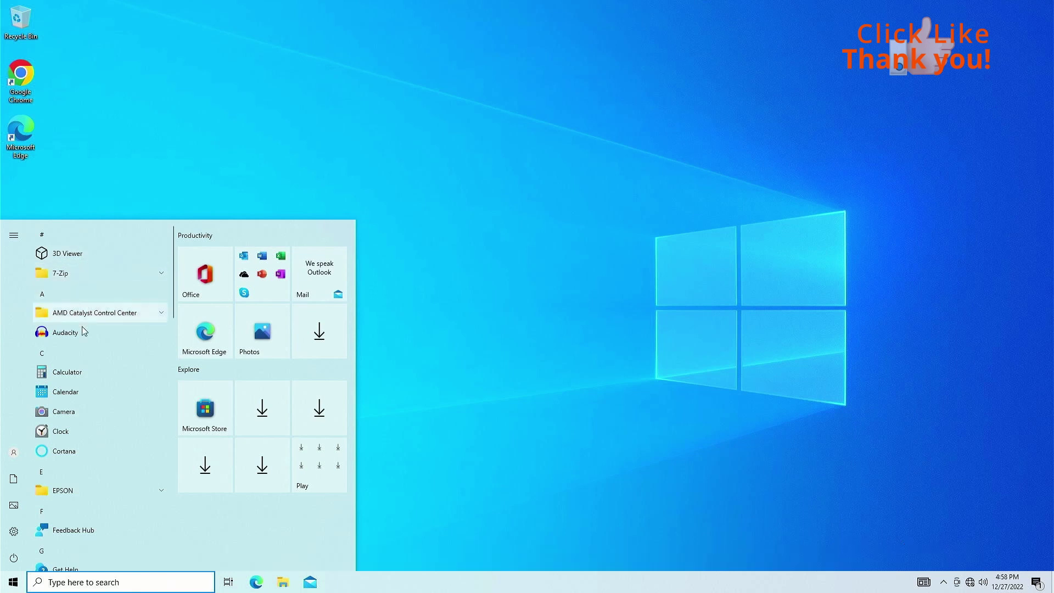
pyautogui.scroll(-8, 71, 354)
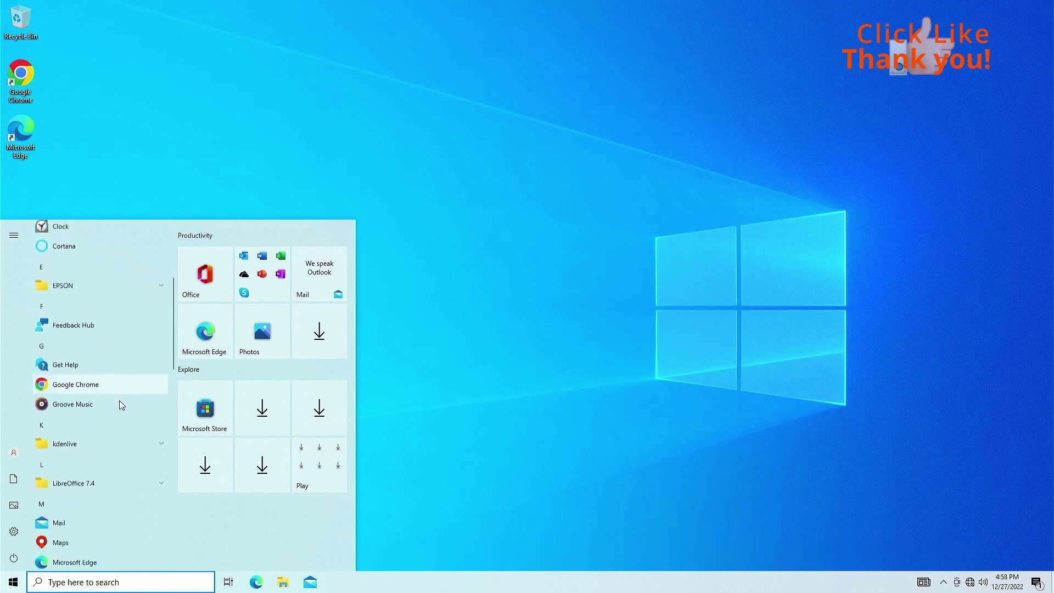
pyautogui.scroll(8, 121, 405)
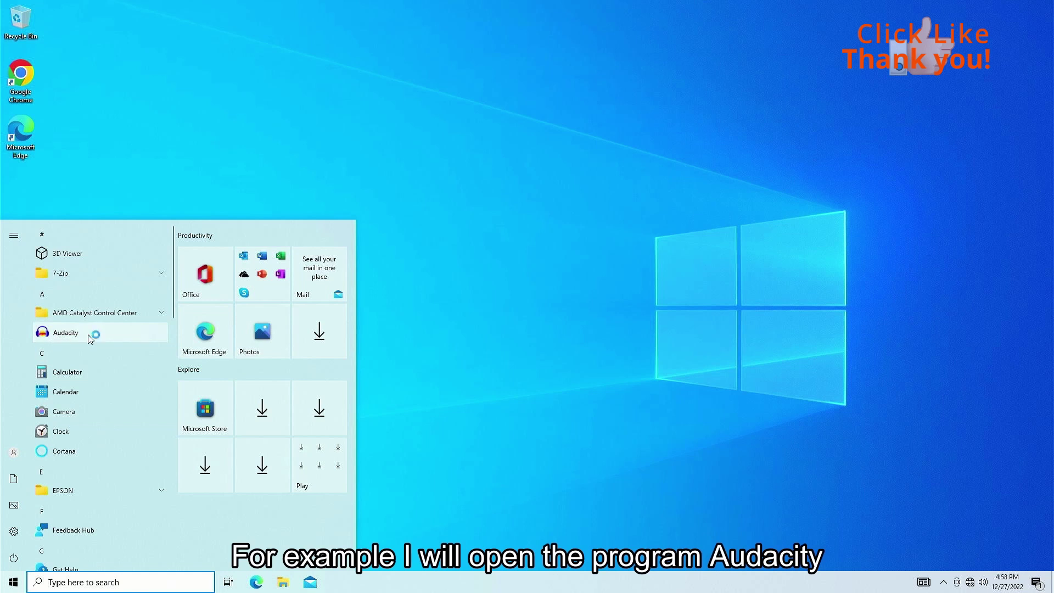
pyautogui.click(65, 332)
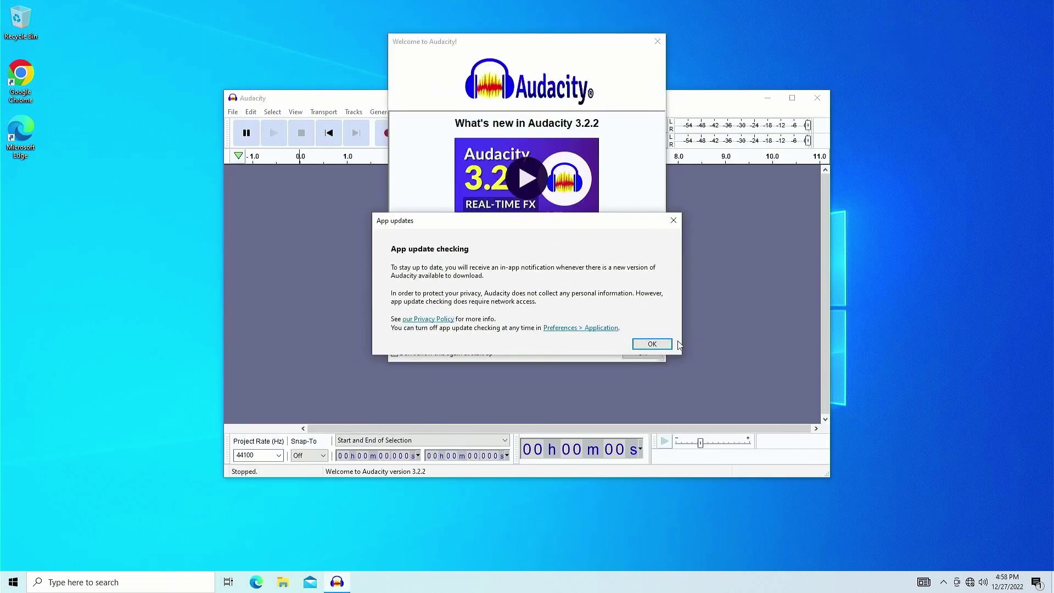
# Dismiss Audacity's update and welcome notices, then quit Audacity with Alt+F4
pyautogui.click(640, 345)
pyautogui.click(640, 353)
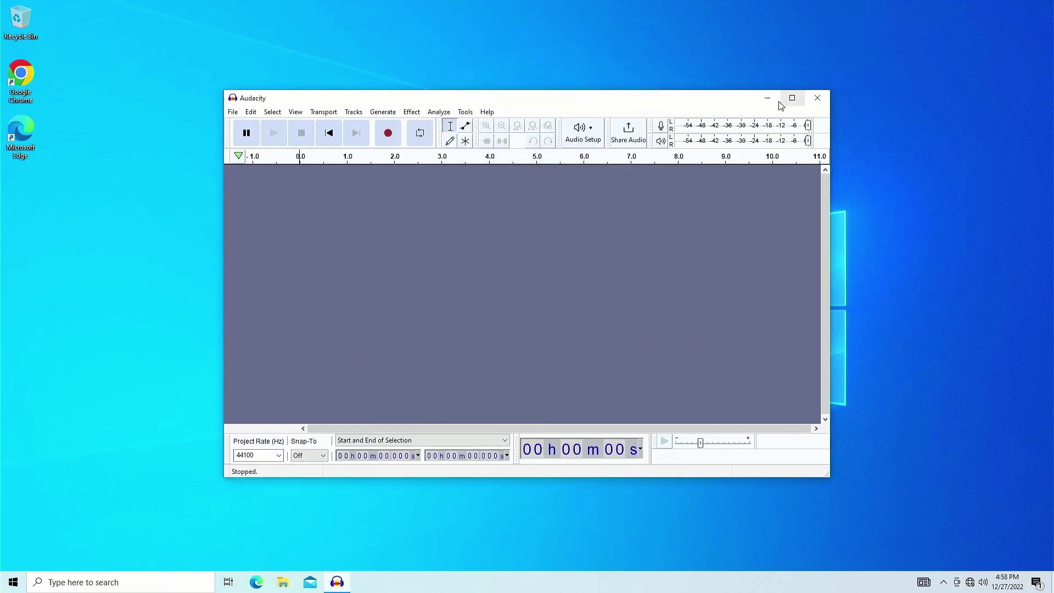
pyautogui.hotkey('alt', 'F4')
pyautogui.press('super+x')
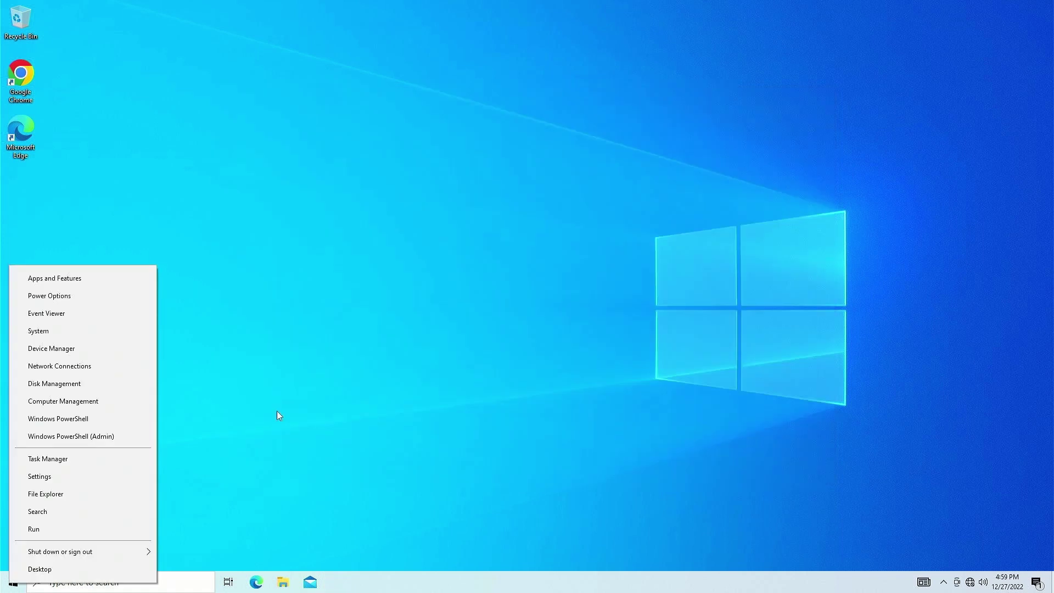
pyautogui.press('Escape')
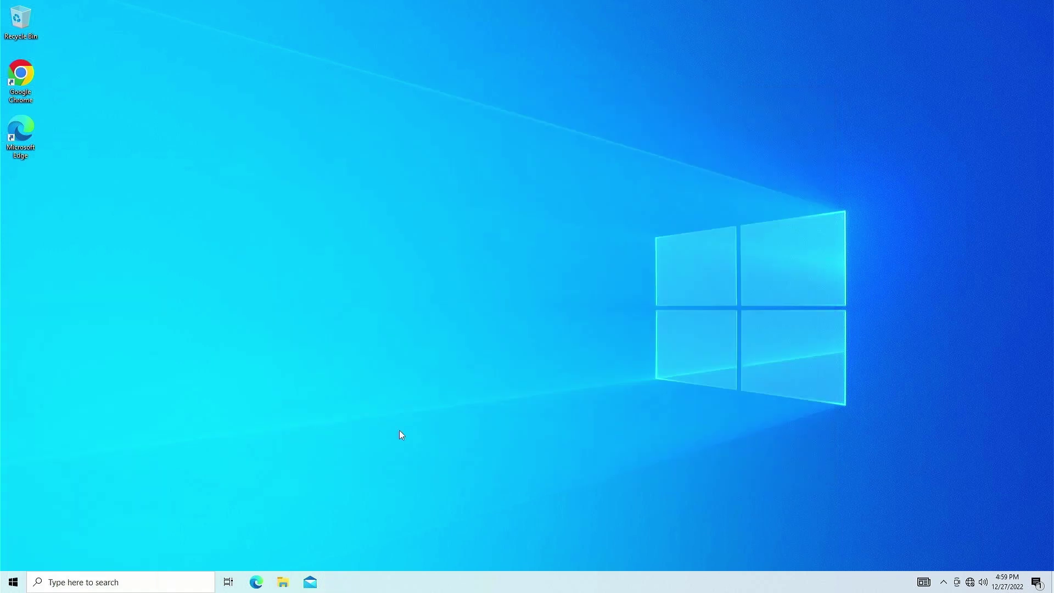
pyautogui.click(284, 583)
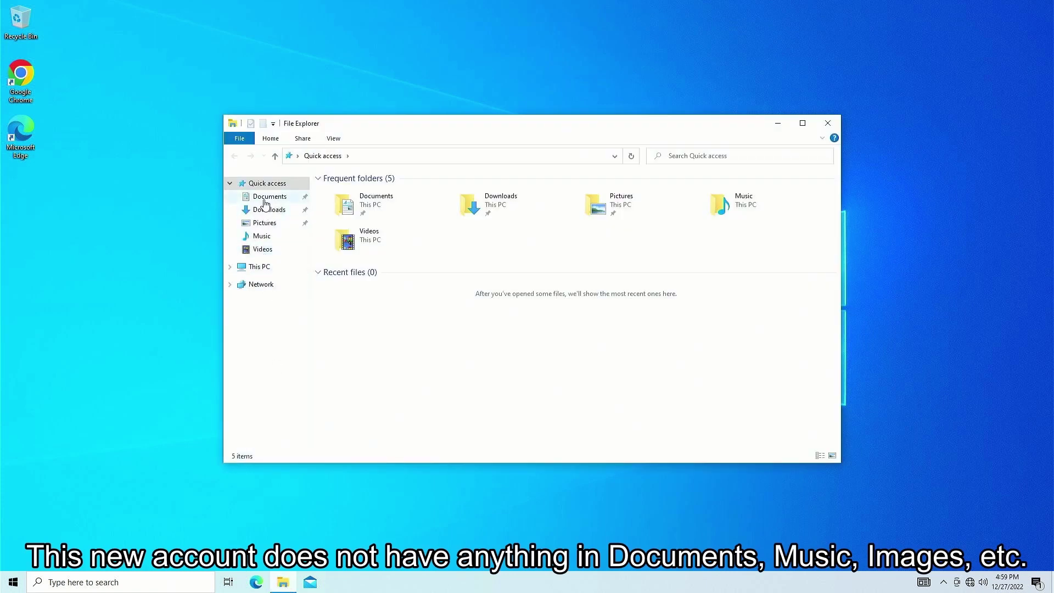
pyautogui.click(266, 199)
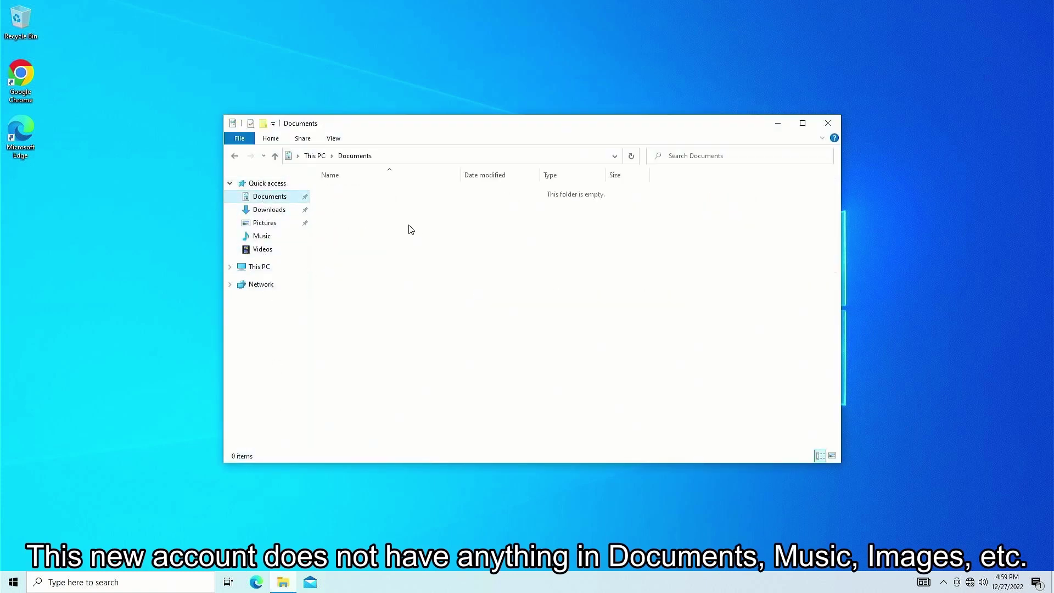
pyautogui.click(253, 226)
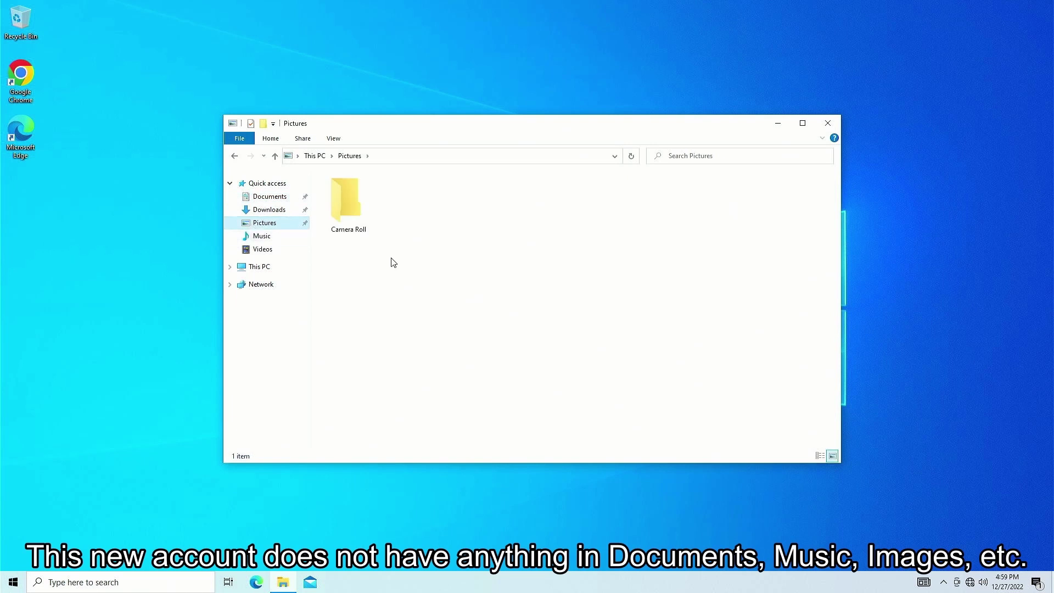
pyautogui.click(268, 251)
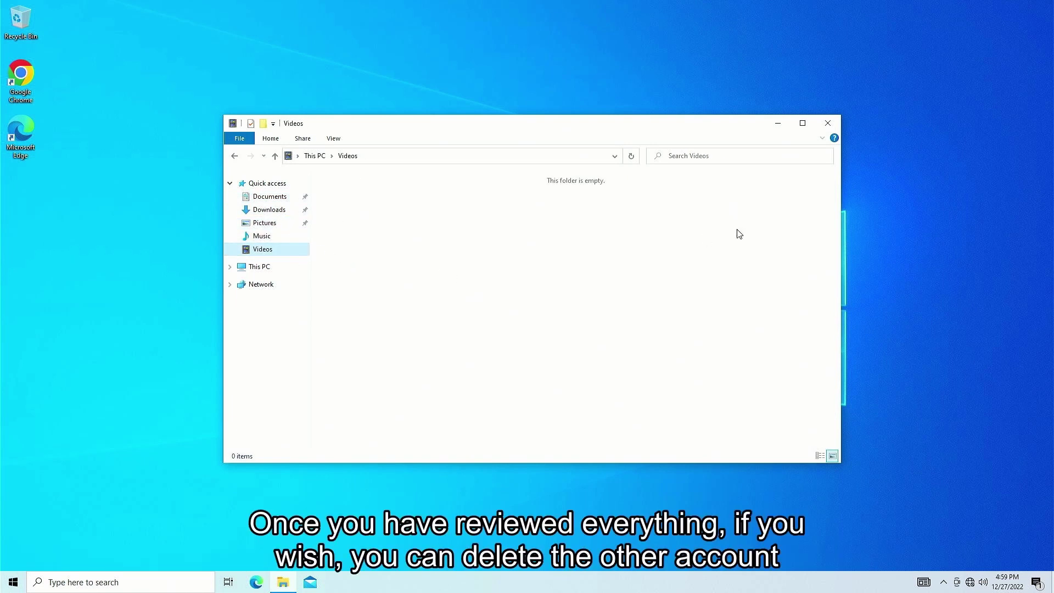
pyautogui.click(832, 124)
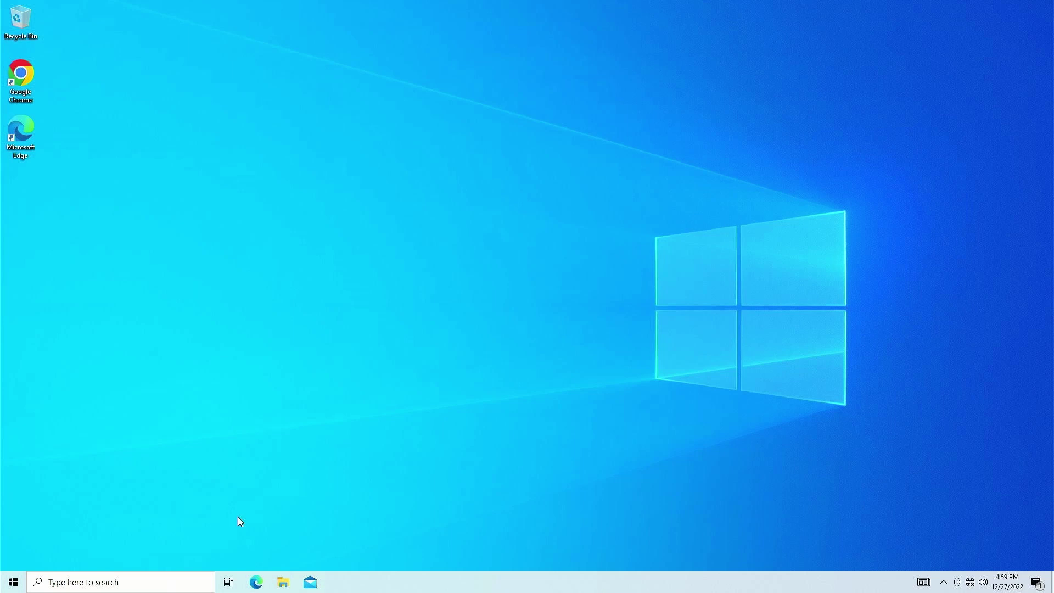
# Open Task Manager in full detail on the Users tab and bring up ASTecno's options
pyautogui.rightClick(14, 583)
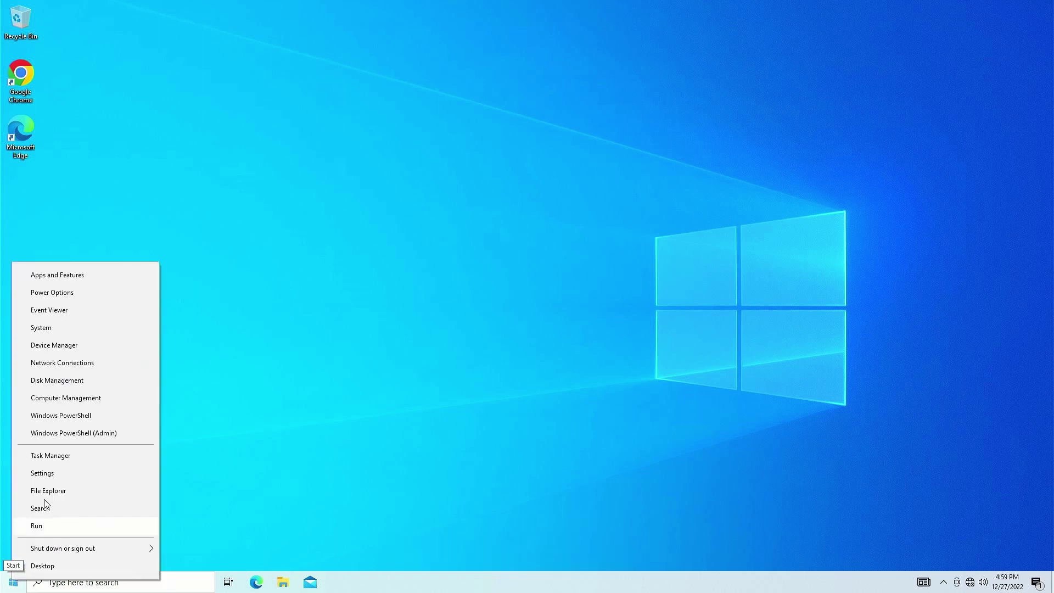
pyautogui.click(57, 456)
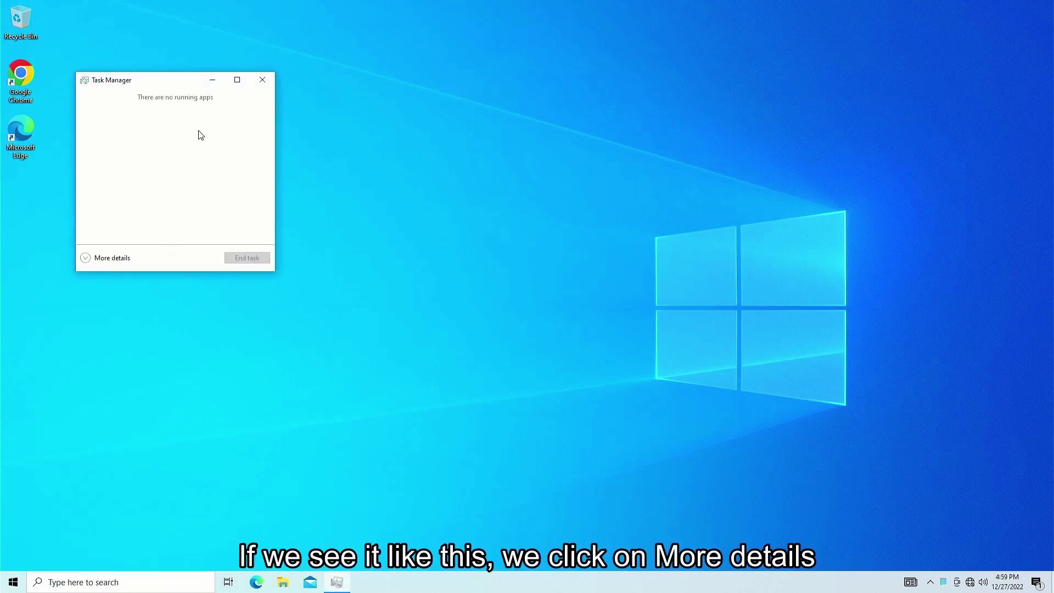
pyautogui.click(104, 258)
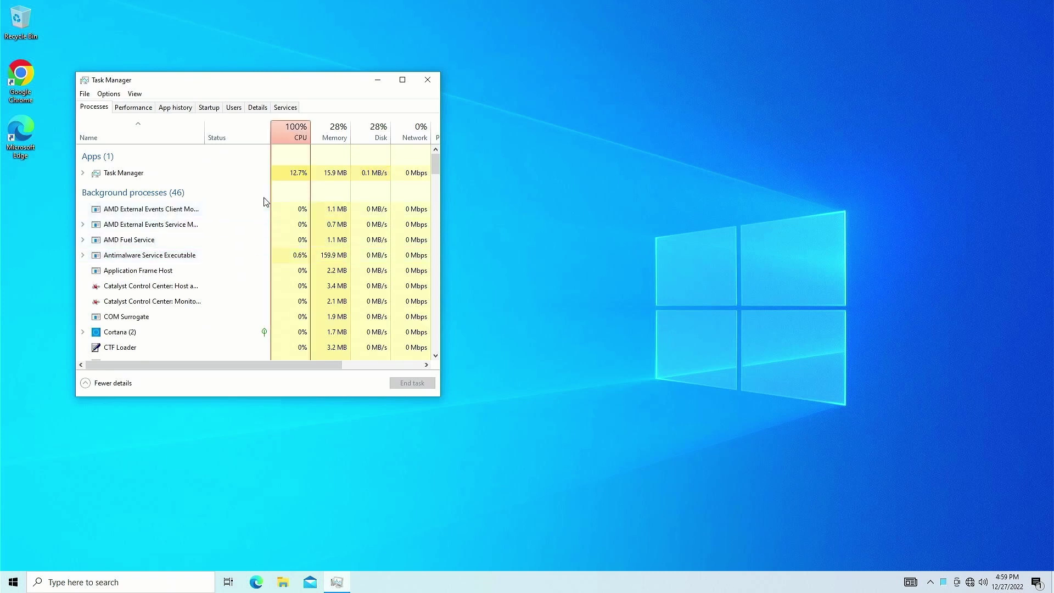
pyautogui.click(234, 107)
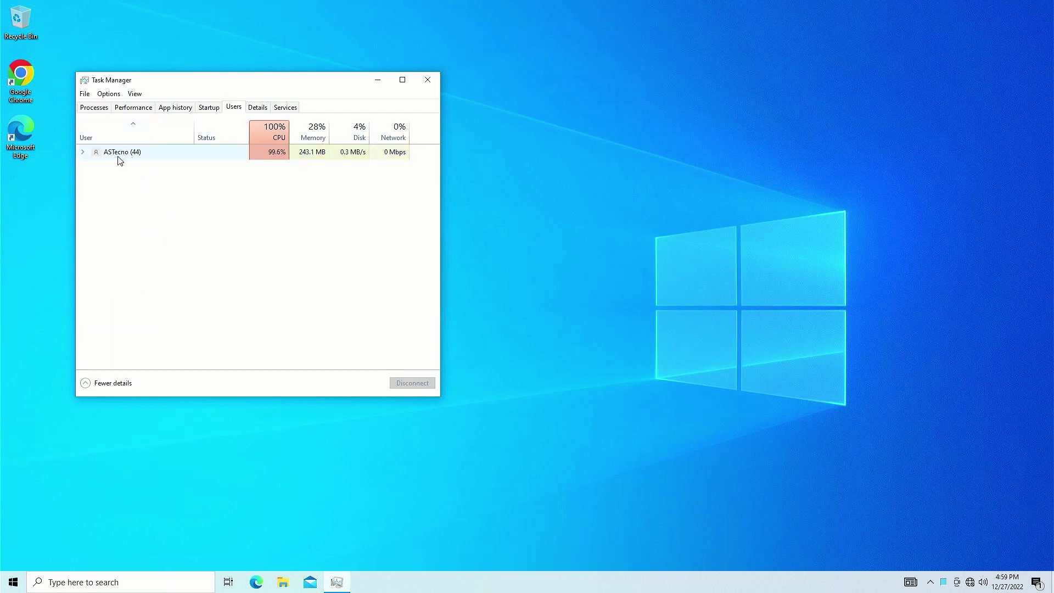
pyautogui.rightClick(120, 160)
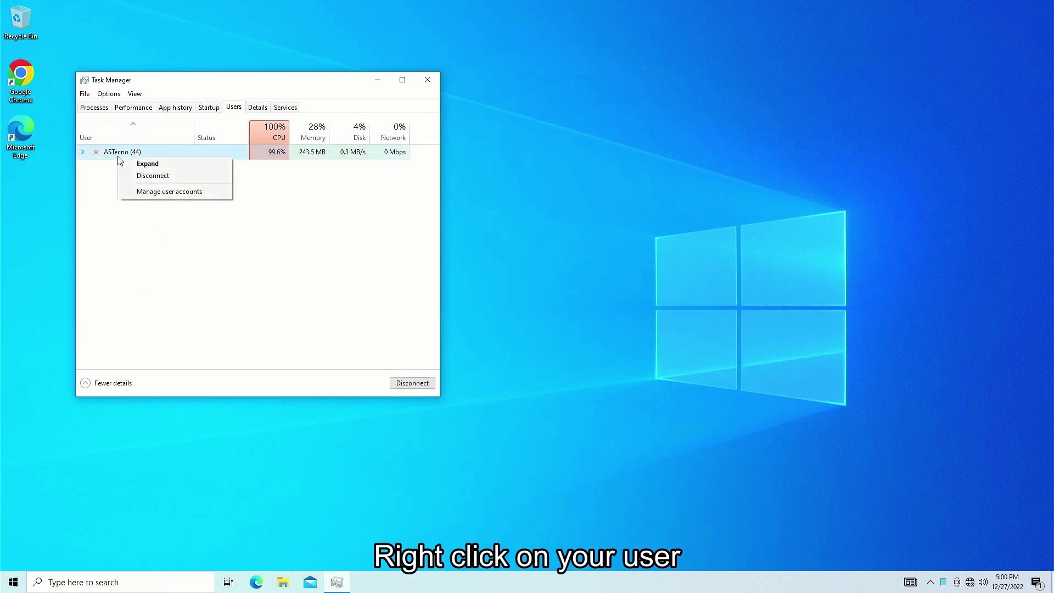
# Open the Change an Account page for the old local administrator account via Manage another account
pyautogui.click(169, 192)
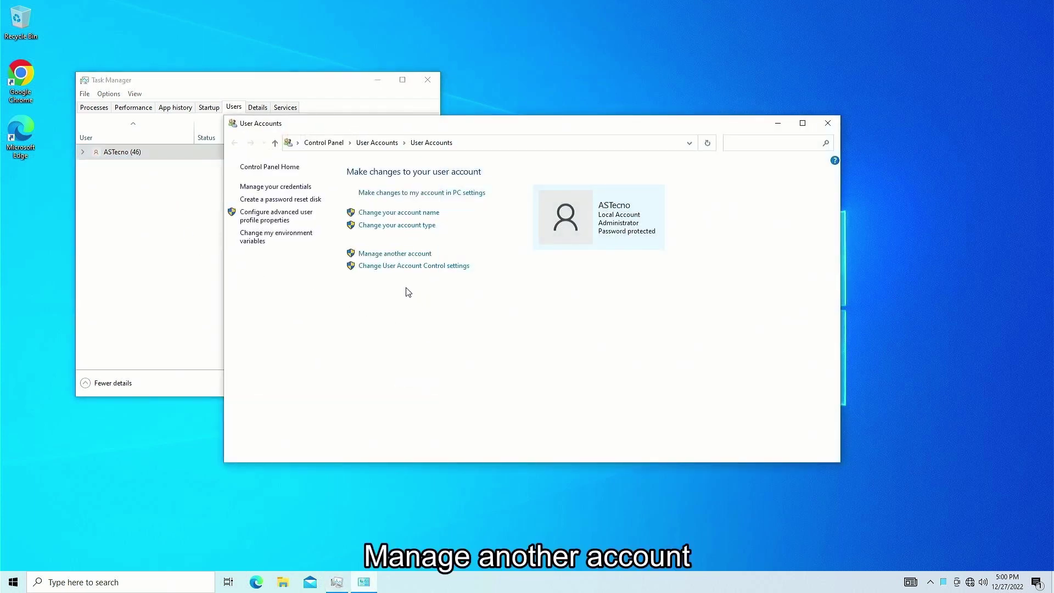
pyautogui.click(389, 254)
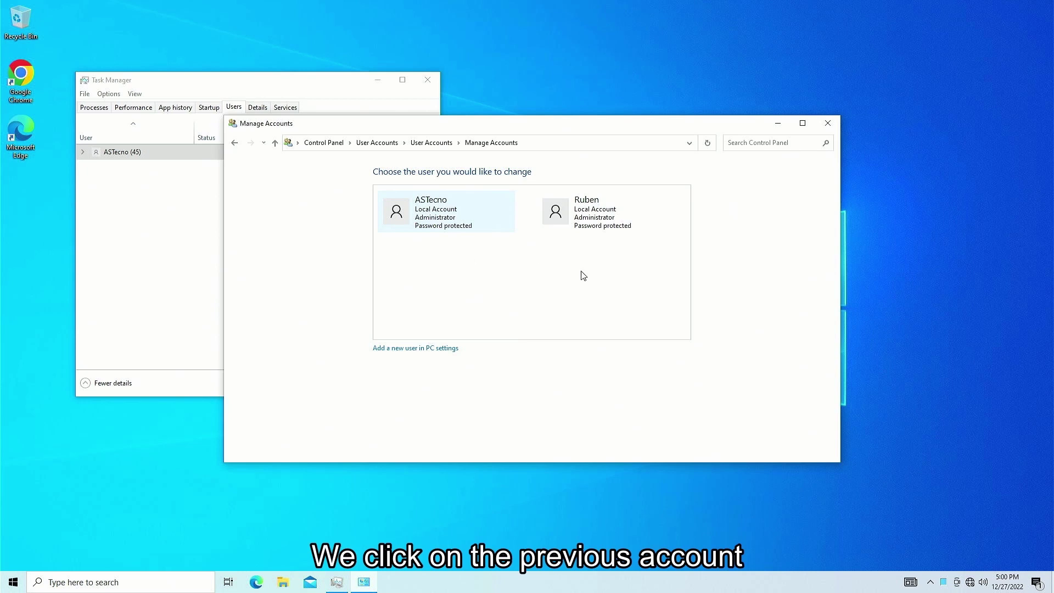
pyautogui.click(585, 223)
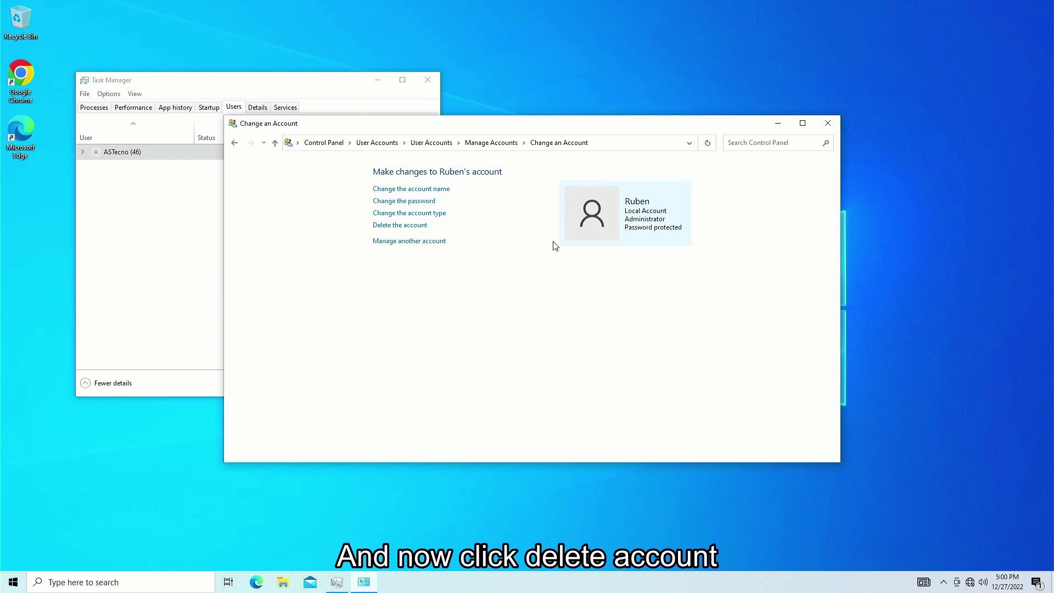
# Delete the old administrator account, choosing Keep Files so its files are saved to the desktop
pyautogui.click(394, 229)
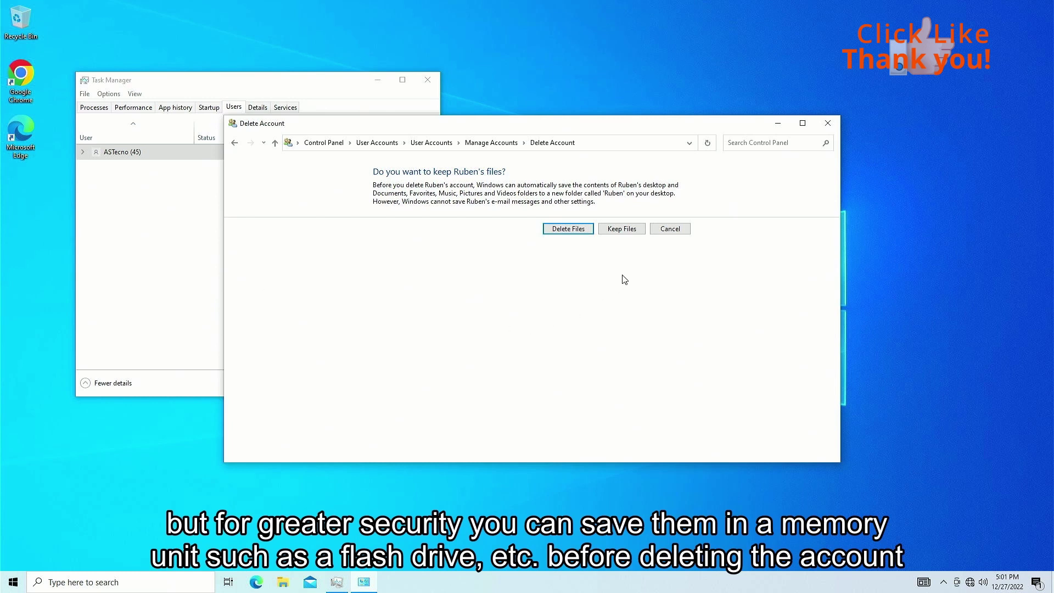
pyautogui.click(621, 230)
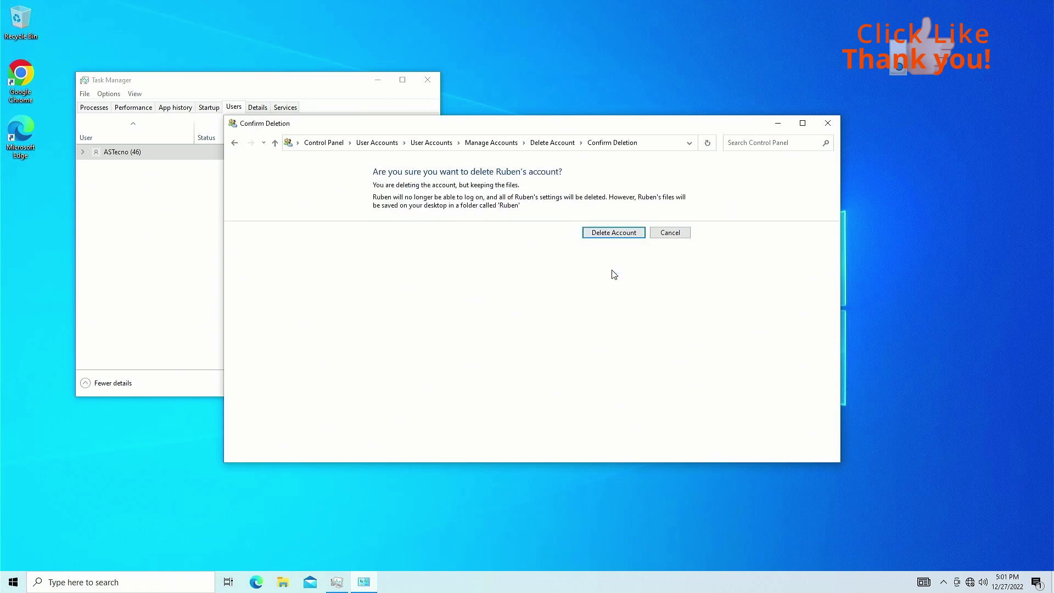
pyautogui.click(607, 236)
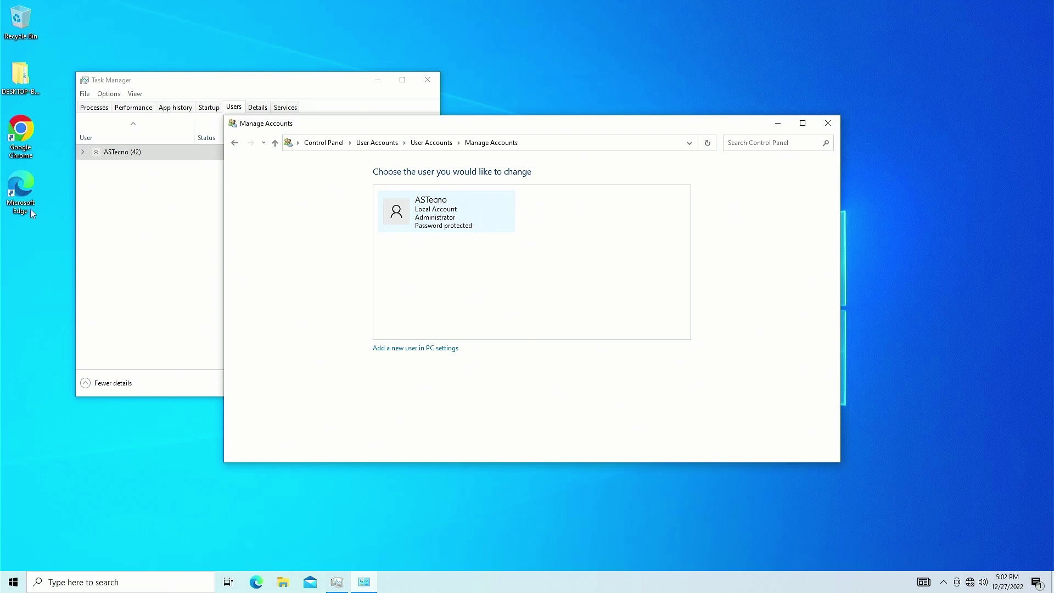
# Open the desktop folder of kept files and browse into the old account's inner folder
pyautogui.doubleClick(21, 76)
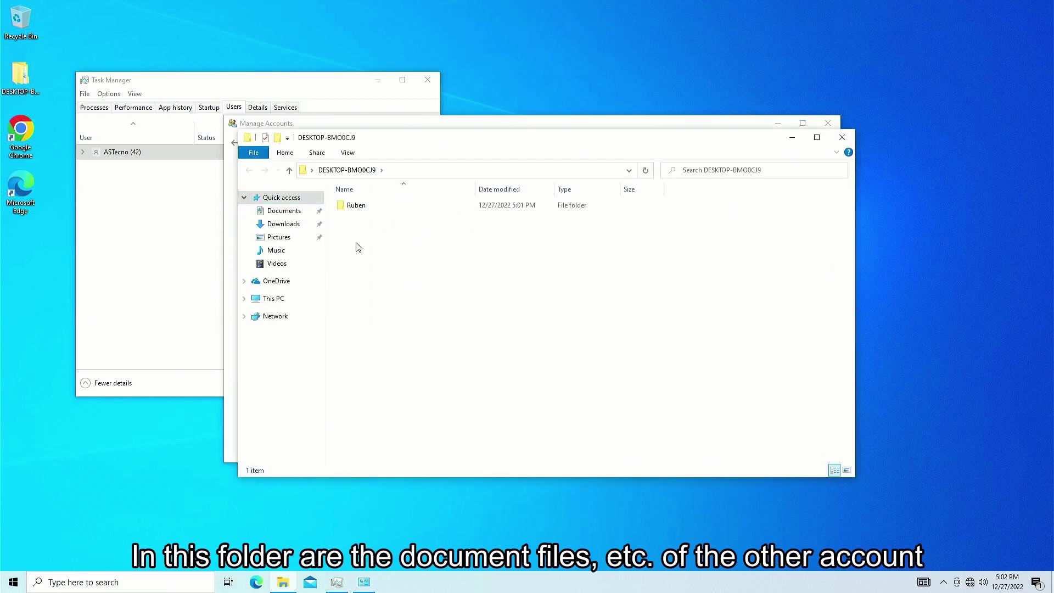
pyautogui.doubleClick(354, 207)
pyautogui.doubleClick(355, 207)
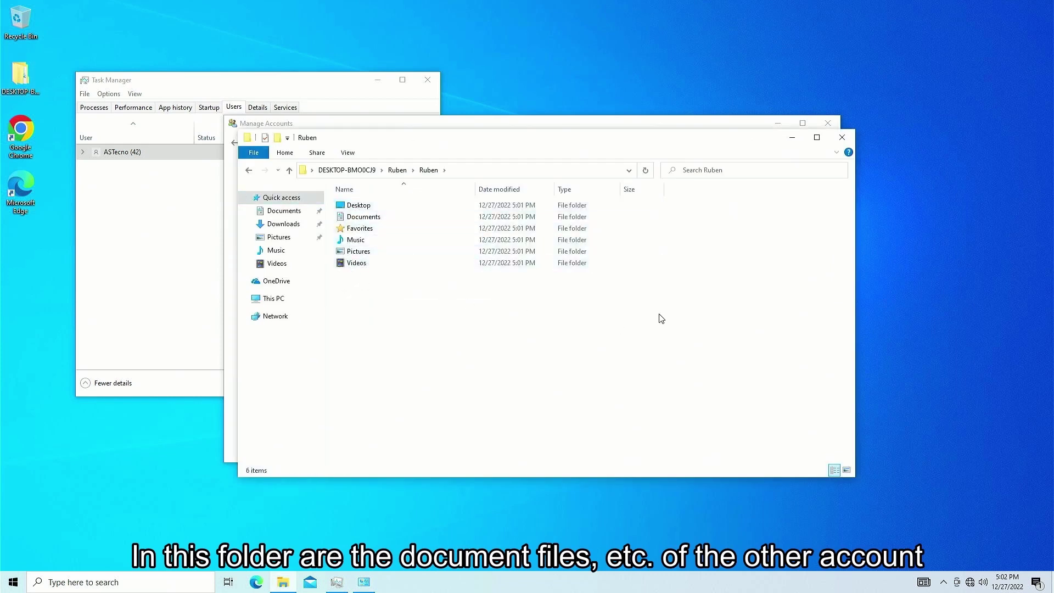
# Close the saved-files window, account management window and Task Manager, and check the current account in Start
pyautogui.click(841, 138)
pyautogui.click(827, 123)
pyautogui.click(426, 80)
pyautogui.click(13, 582)
pyautogui.click(39, 452)
pyautogui.click(44, 450)
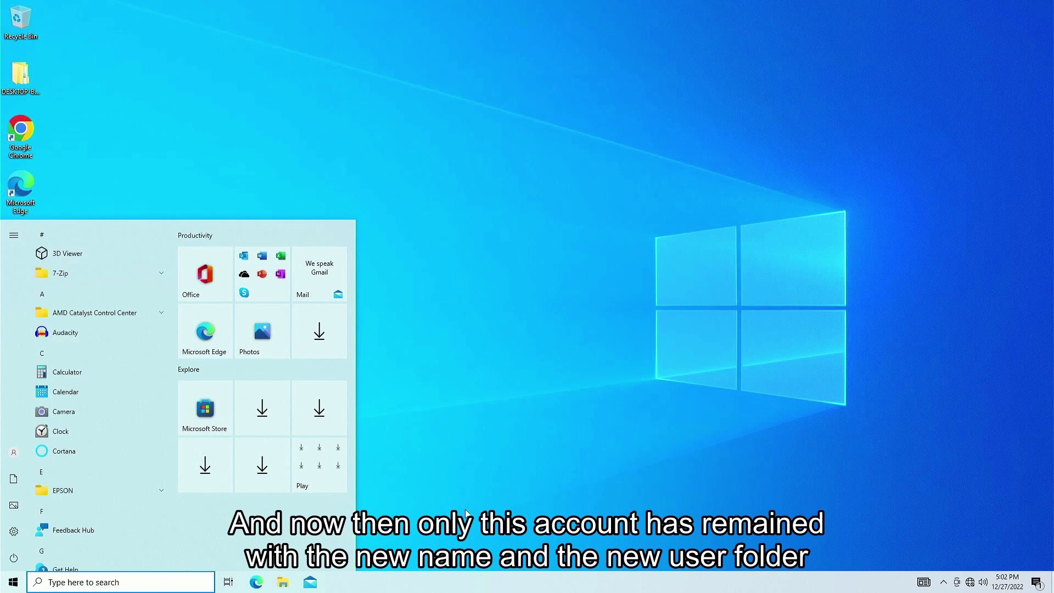
pyautogui.click(466, 513)
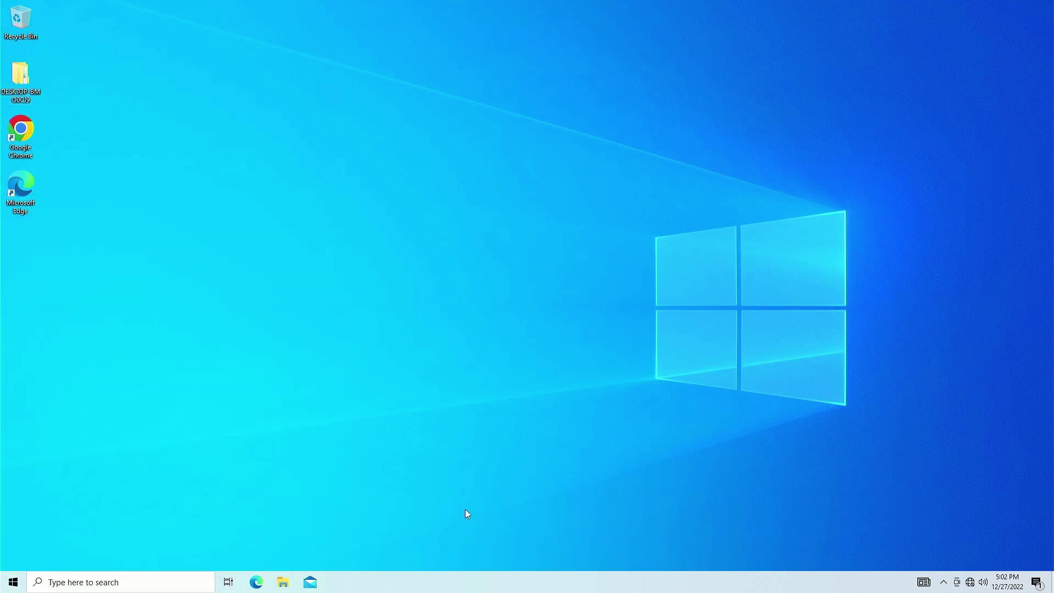
# Confirm C:\Users holds only the ASTecno and Public folders, then close File Explorer
pyautogui.press('super+e')
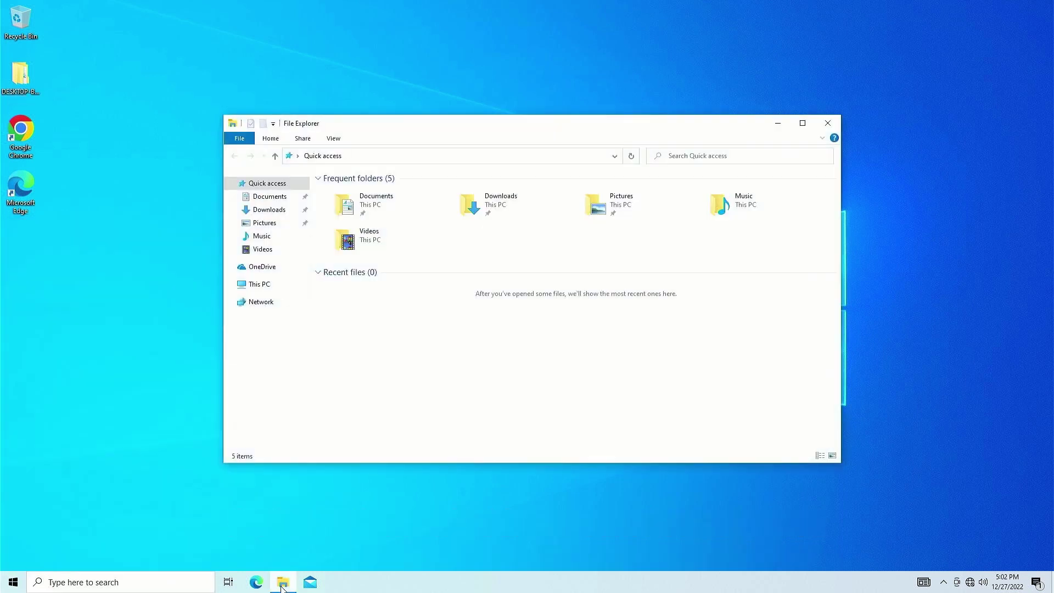
pyautogui.click(258, 284)
pyautogui.click(369, 310)
pyautogui.doubleClick(369, 310)
pyautogui.doubleClick(336, 260)
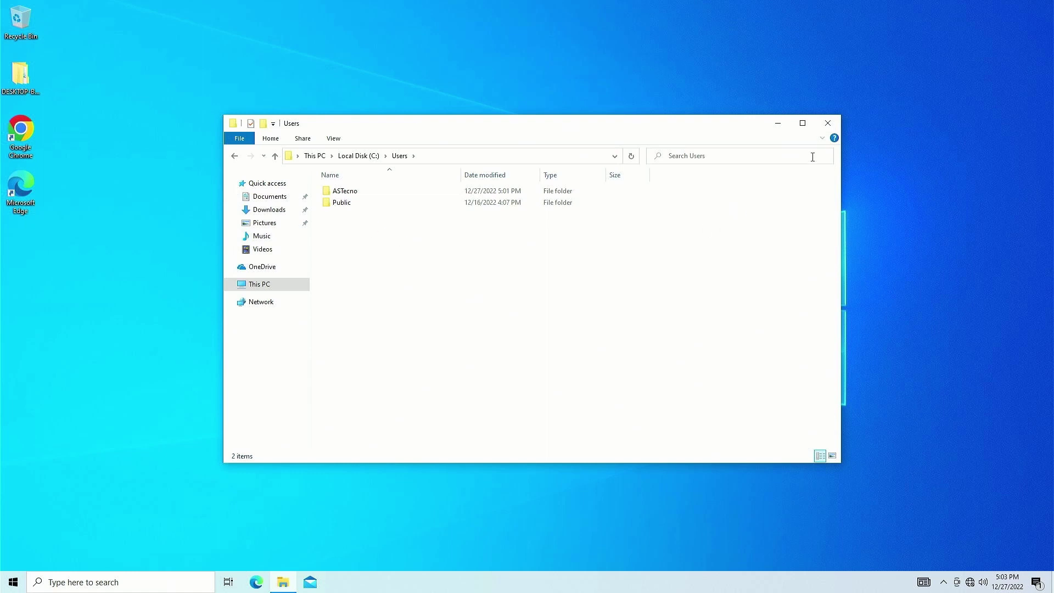
pyautogui.click(832, 125)
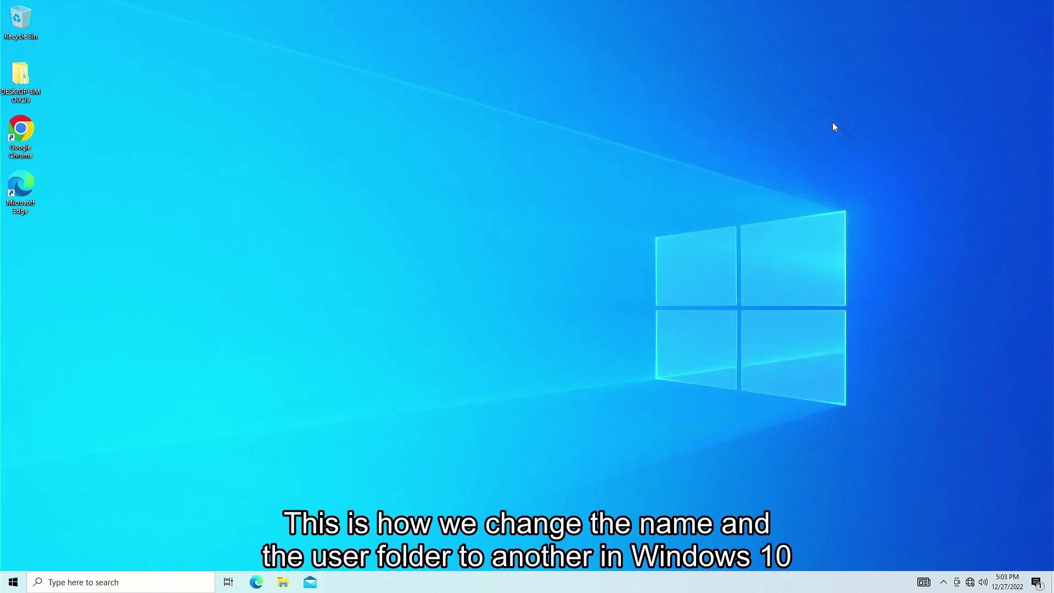